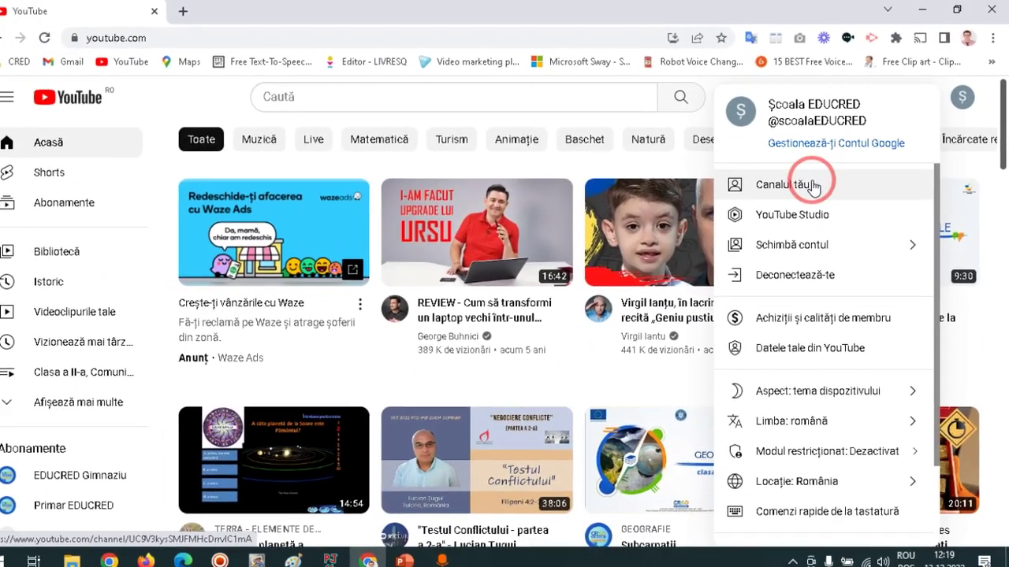
- Open the Școala EDUCRED channel's customization page and show its basic information settings
left_click(812, 184)
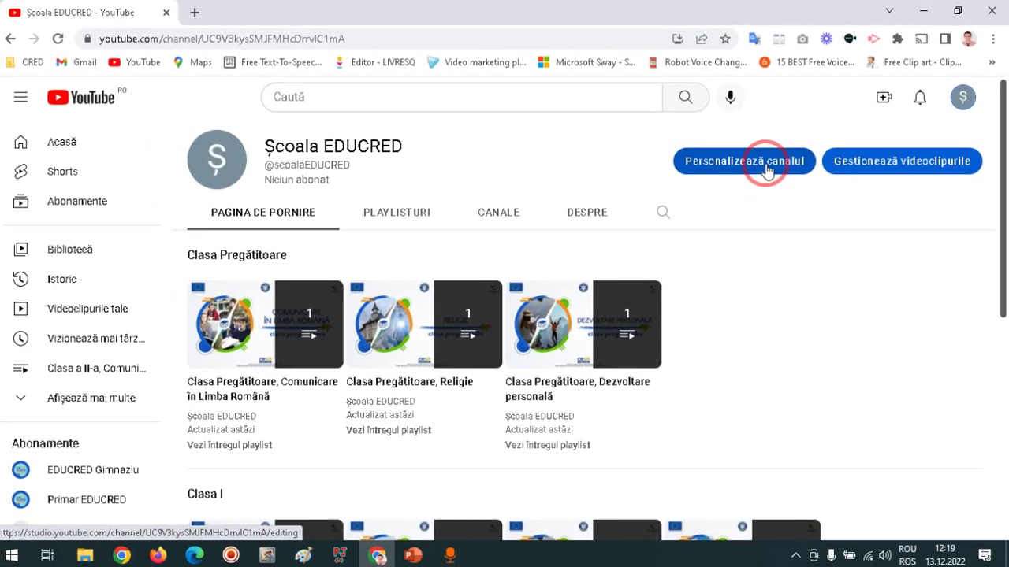
left_click(767, 168)
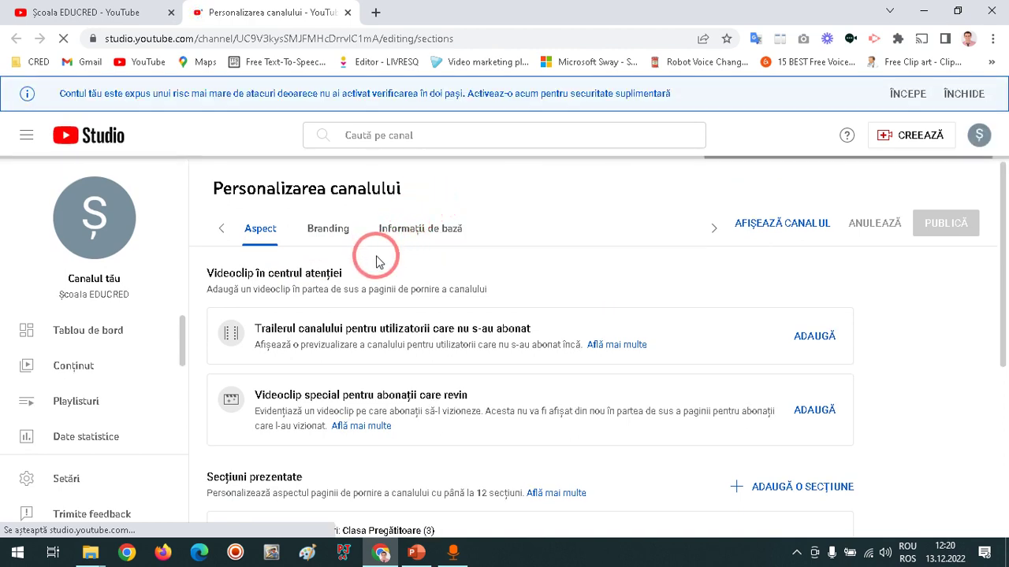
left_click(402, 230)
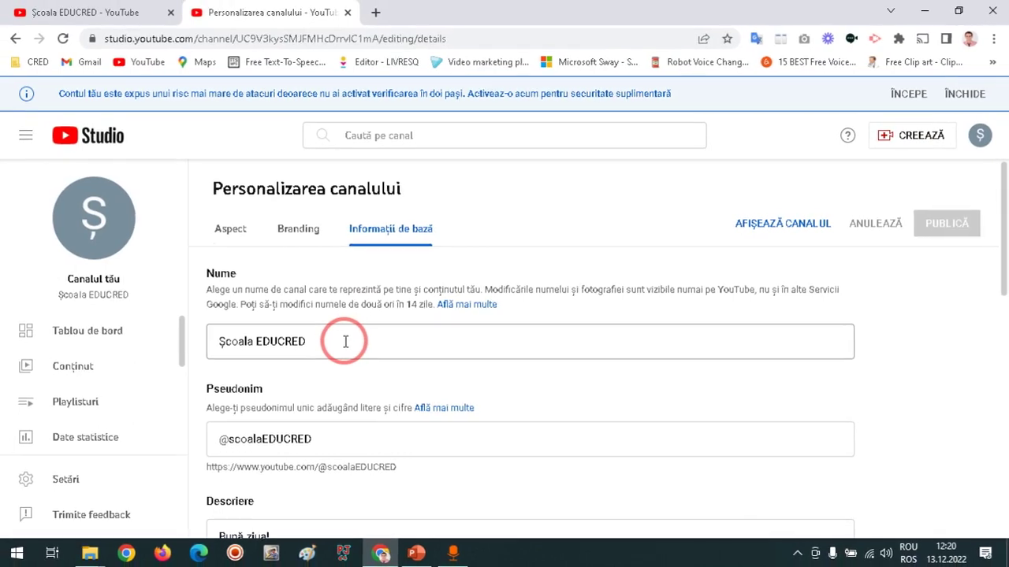
- Examine the channel's name, handle, description, channel URL and links in the basic information settings
triple_click(306, 340)
left_click(352, 340)
scroll(346, 340, "down", 2)
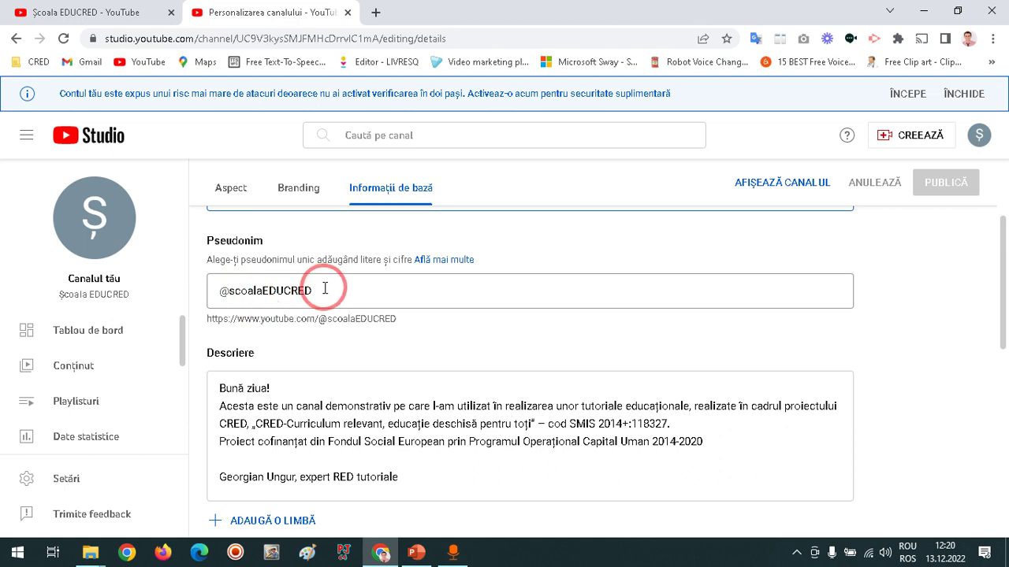
scroll(338, 375, "down", 2)
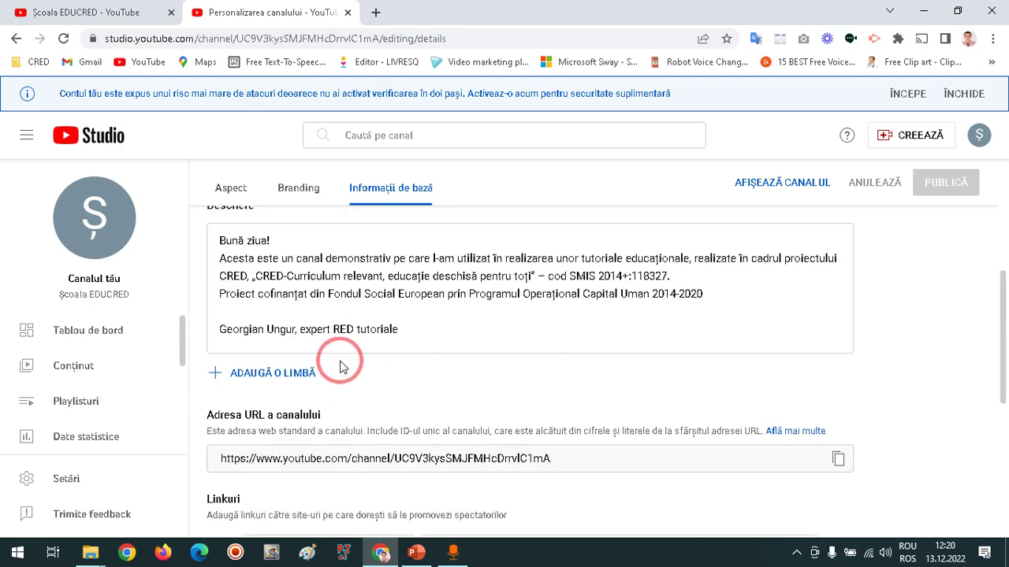
scroll(346, 347, "up", 1)
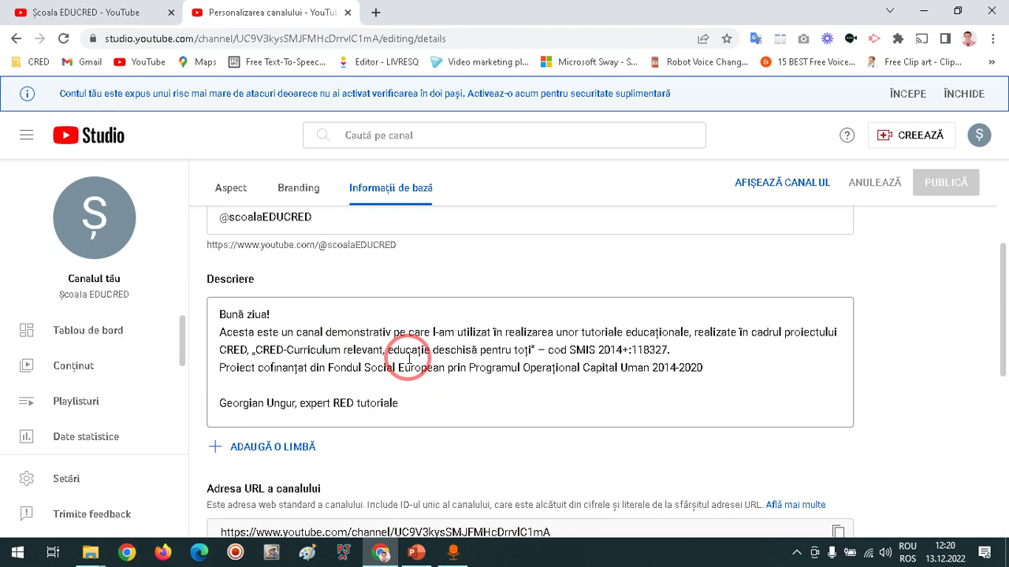
scroll(426, 371, "down", 1)
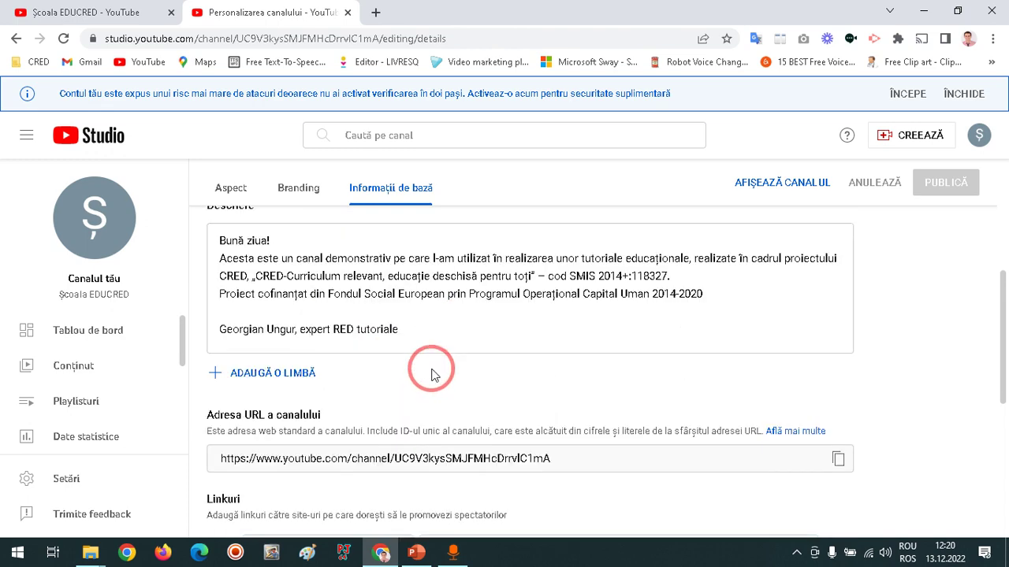
scroll(433, 369, "down", 1)
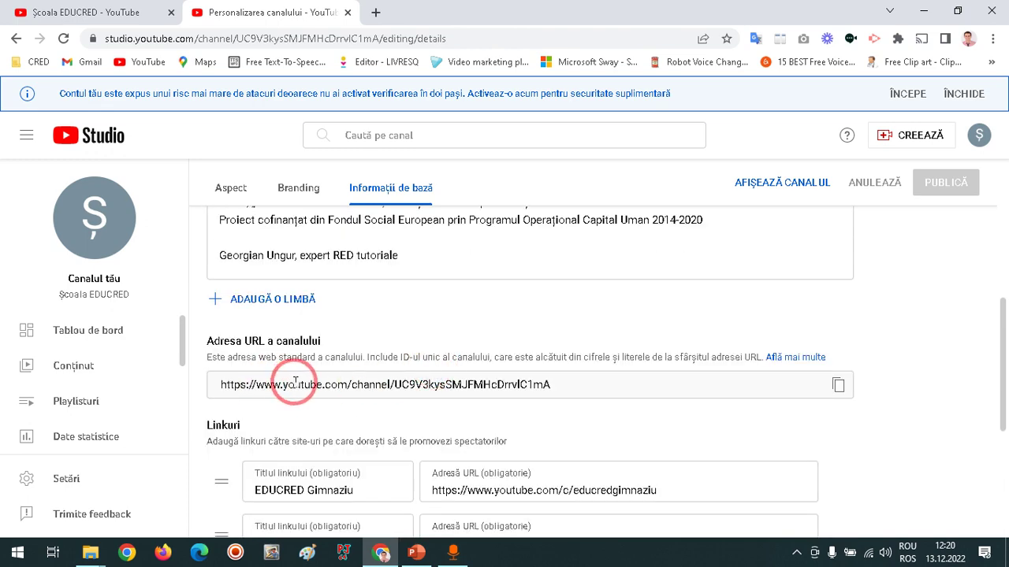
scroll(363, 373, "down", 1)
scroll(331, 363, "down", 1)
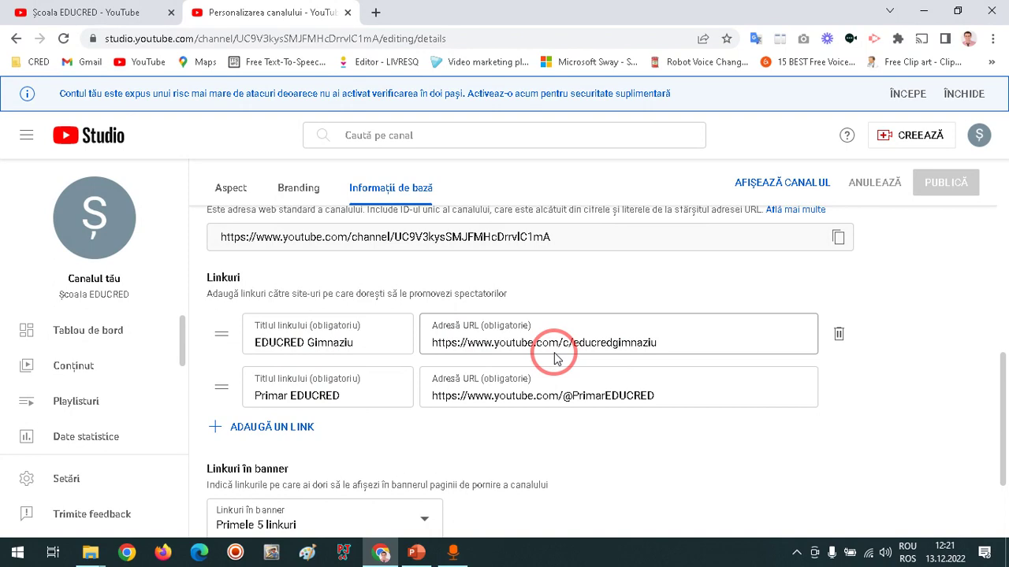
scroll(555, 360, "up", 3)
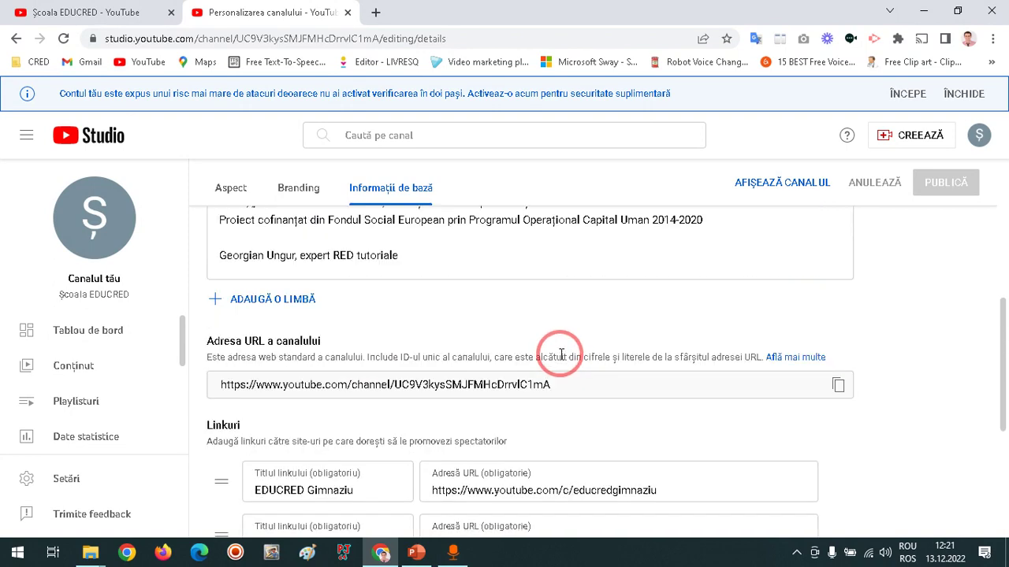
scroll(591, 372, "up", 3)
scroll(646, 368, "up", 4)
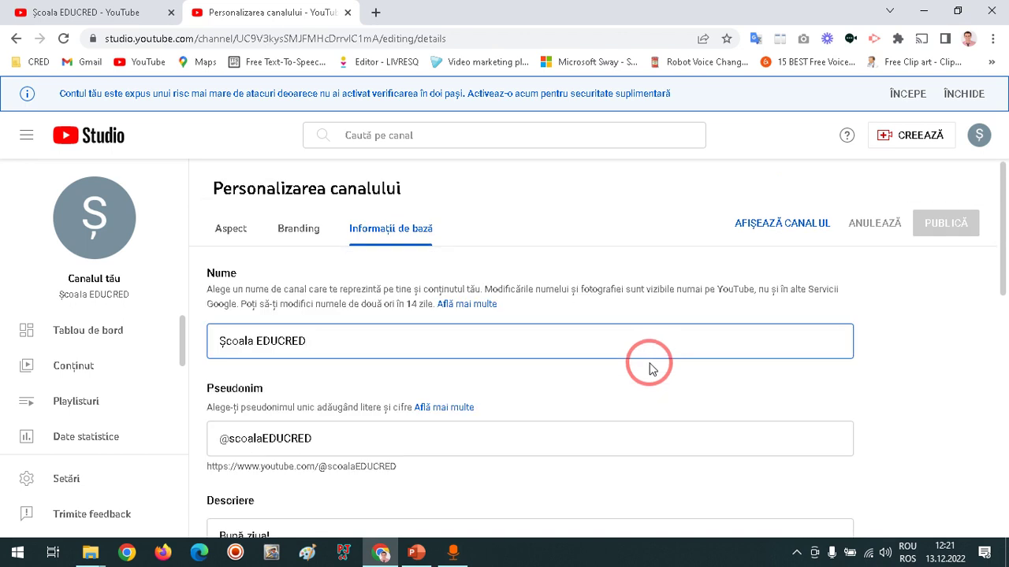
- View the public channel page and examine how its home page groups the playlists by class
left_click(767, 229)
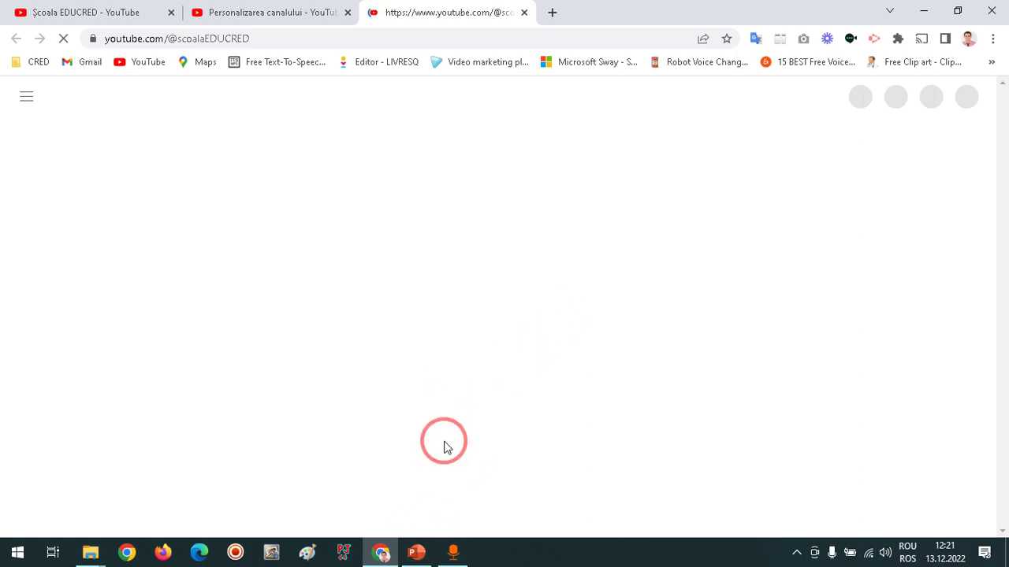
left_click(420, 555)
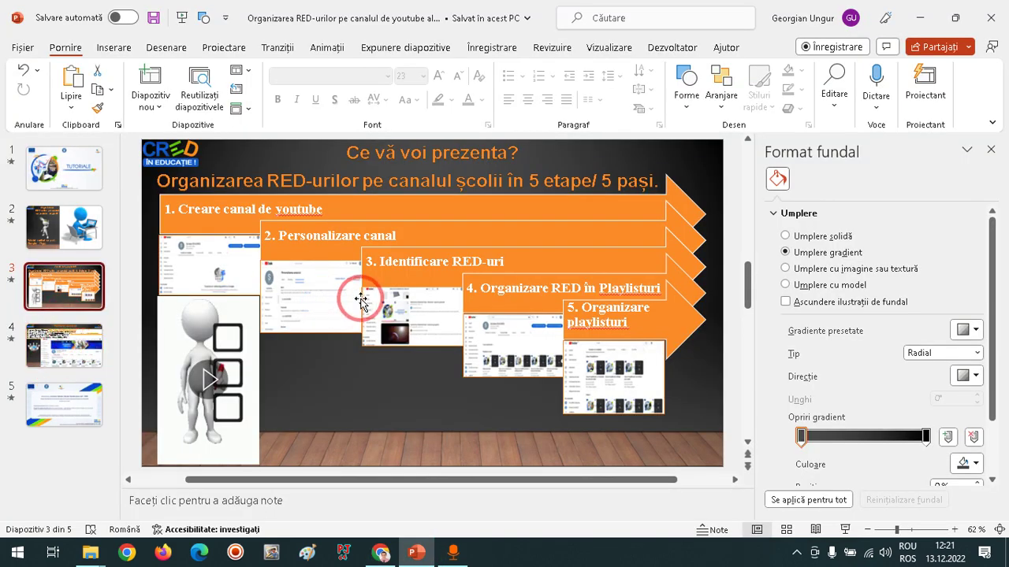
left_click(919, 17)
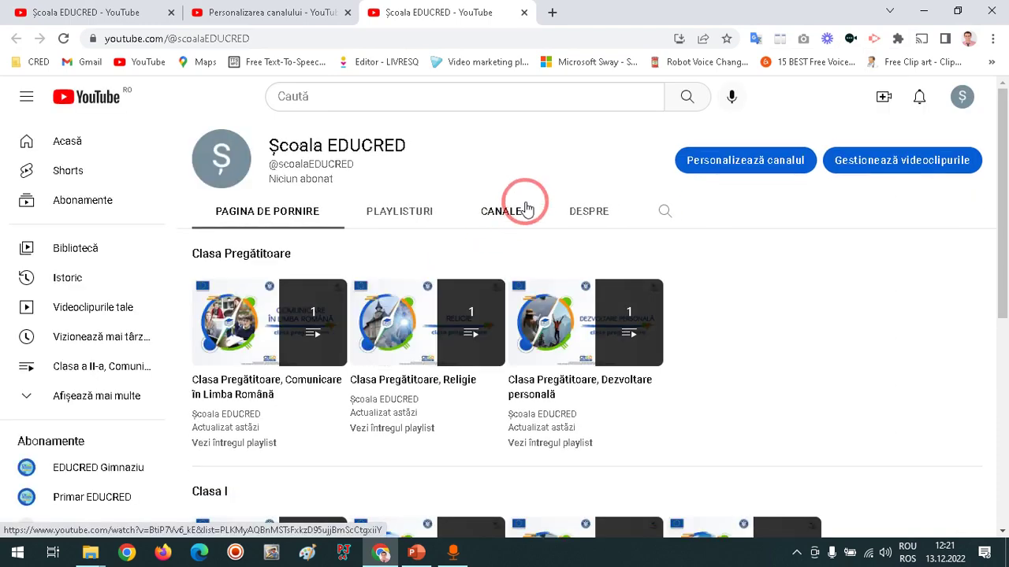
scroll(581, 302, "down", 3)
scroll(741, 408, "down", 3)
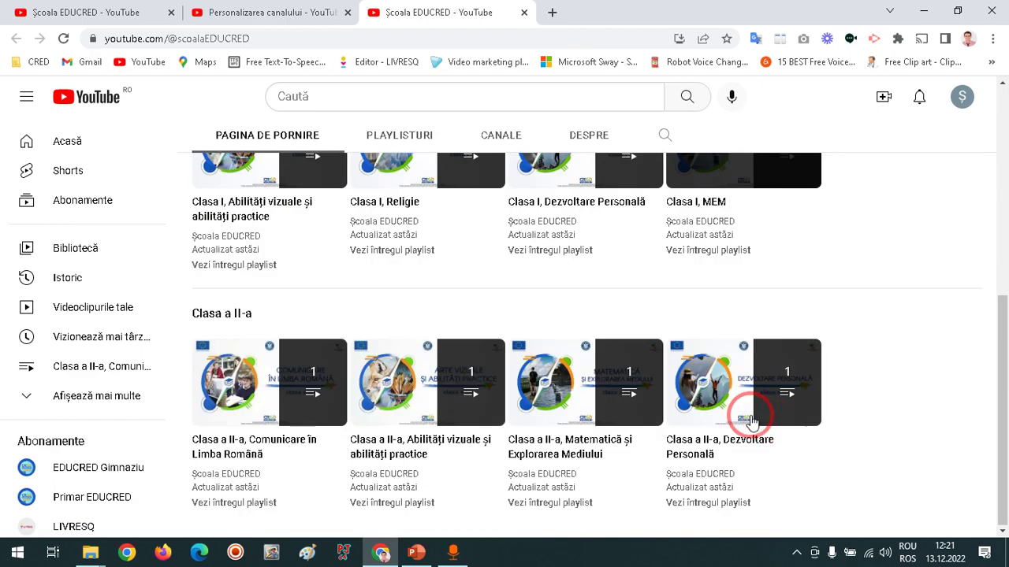
scroll(820, 394, "up", 6)
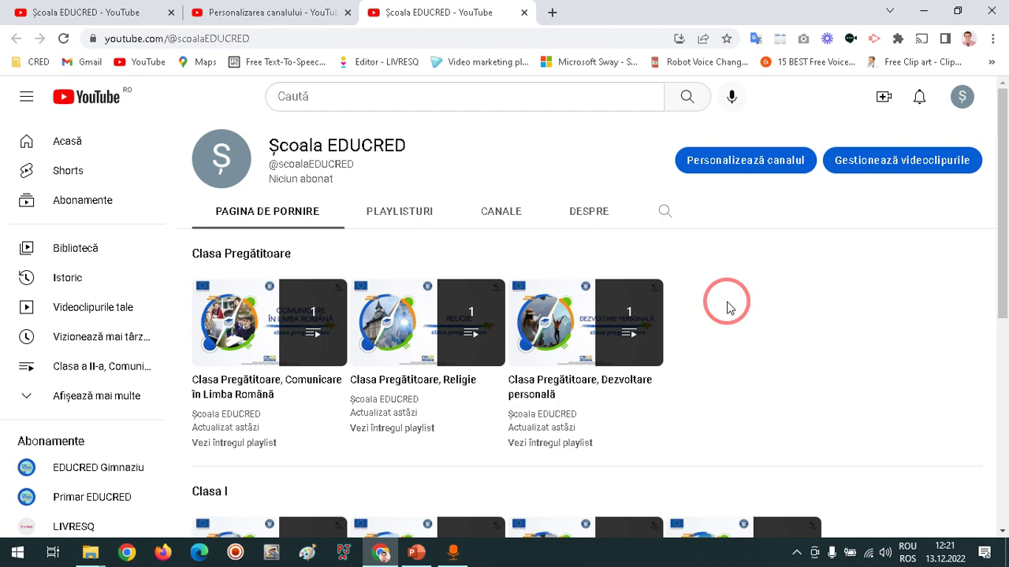
scroll(728, 307, "down", 5)
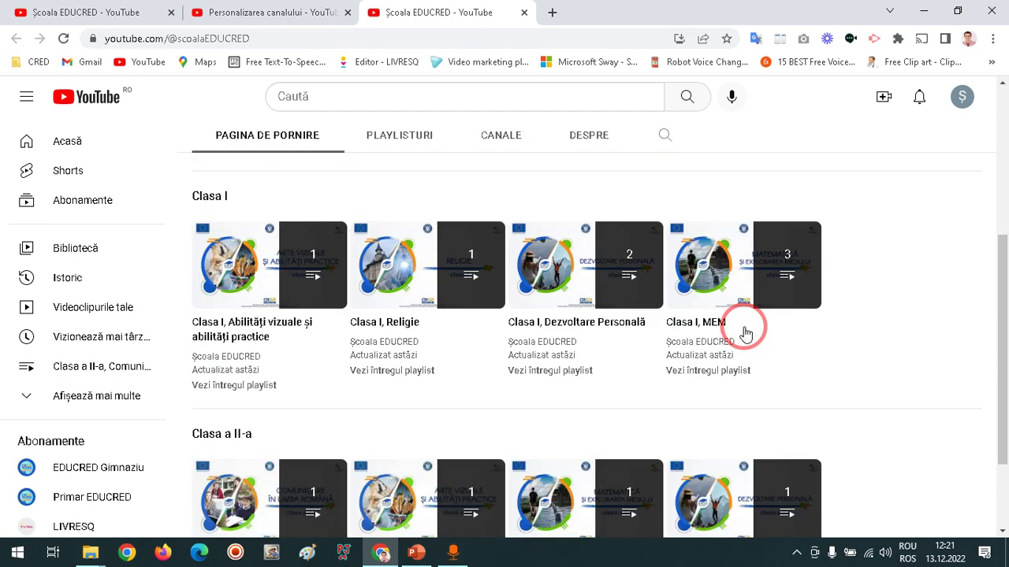
scroll(819, 426, "up", 5)
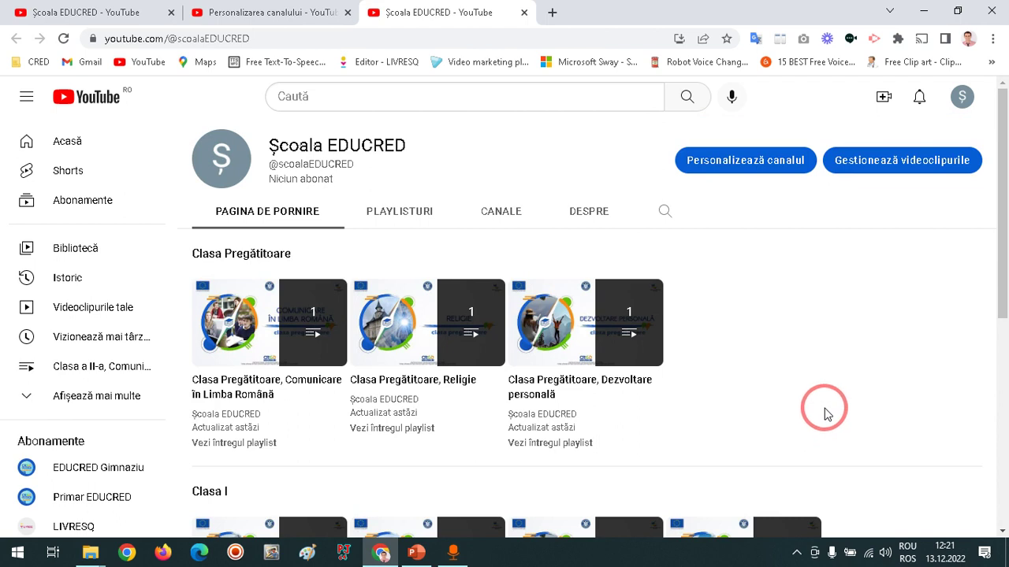
- Search YouTube for "universul și sistemul solar educred"
left_click(388, 101)
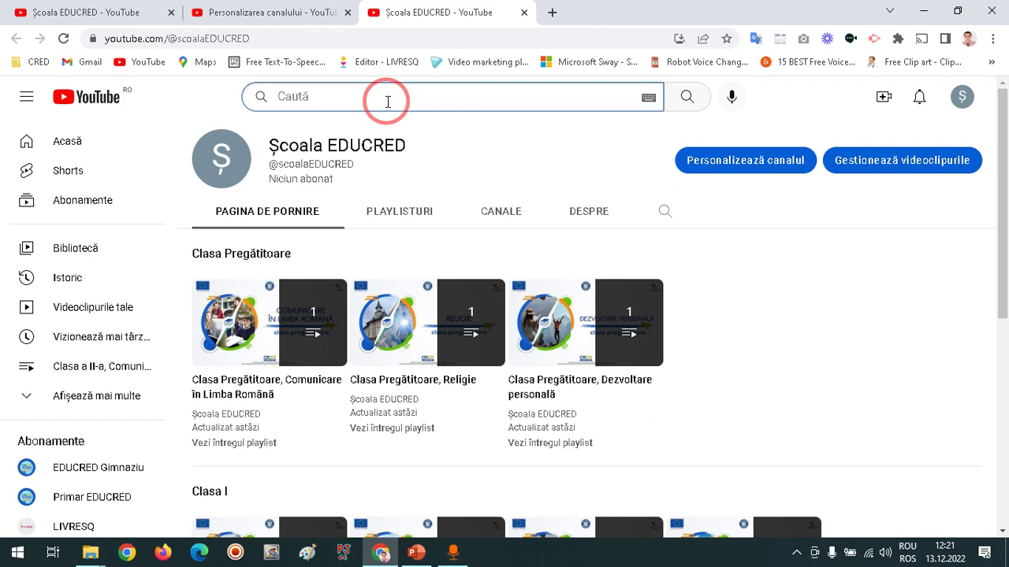
type("univ")
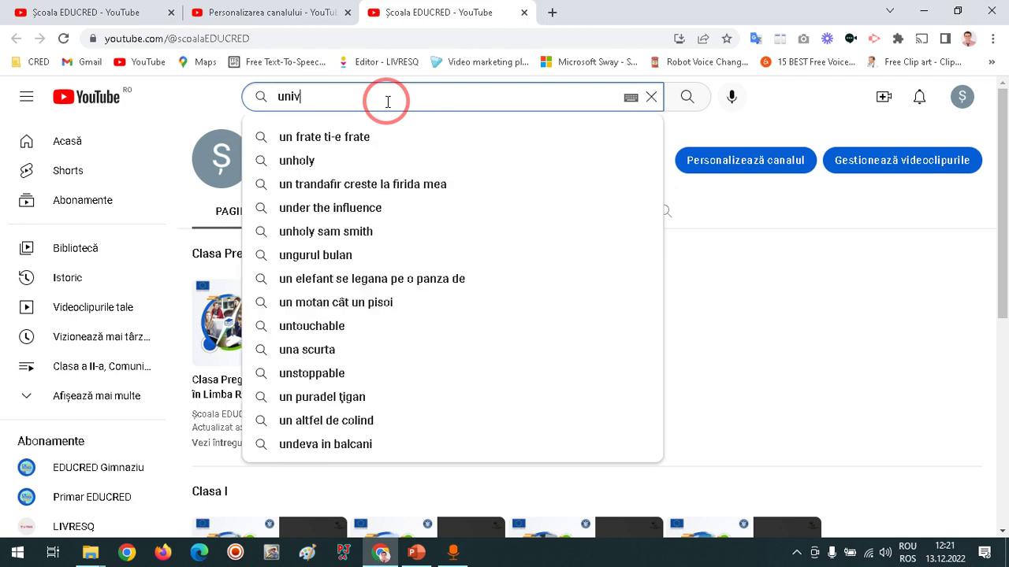
type("ersul și sistemu")
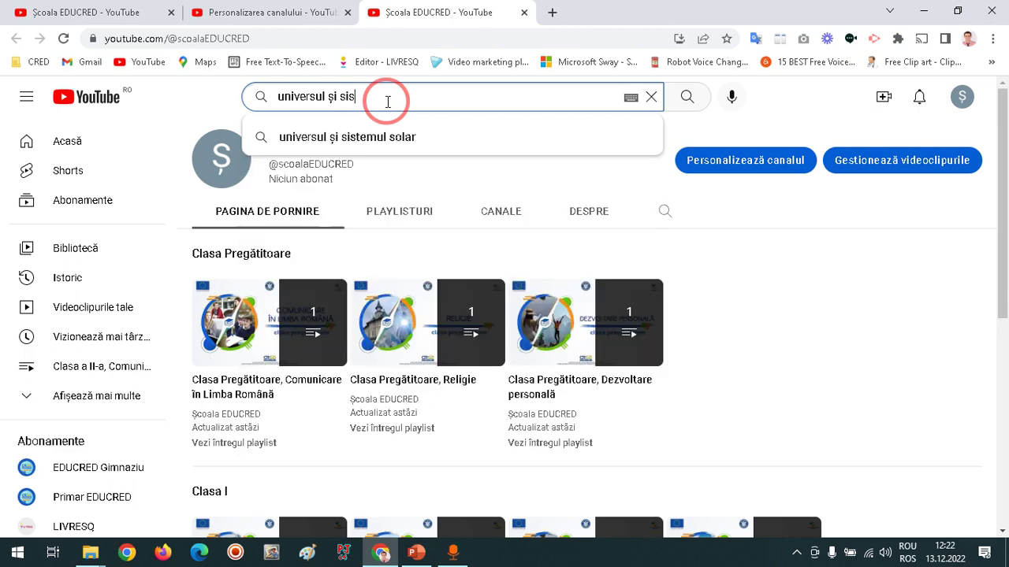
type("l solar")
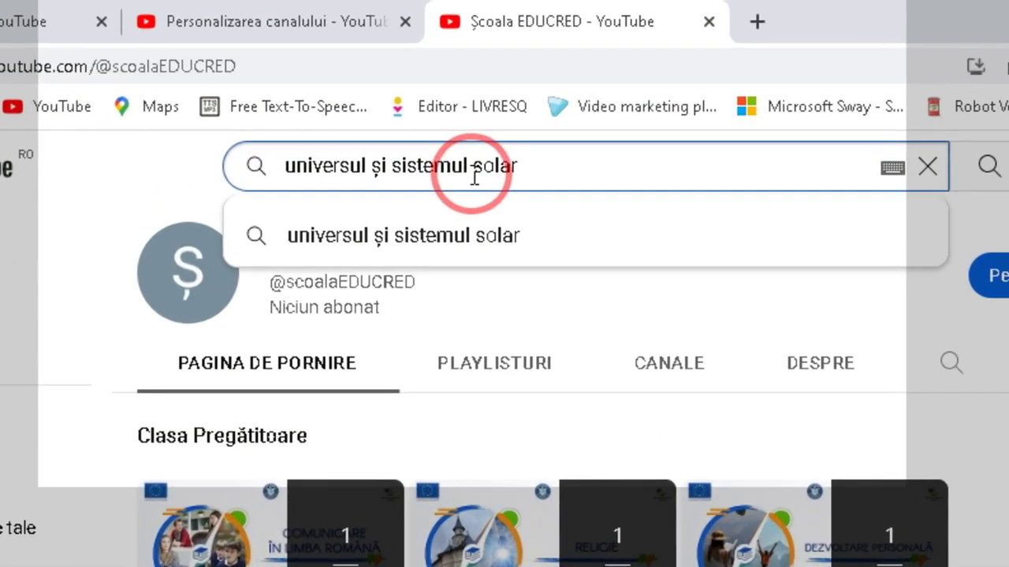
type(" educred")
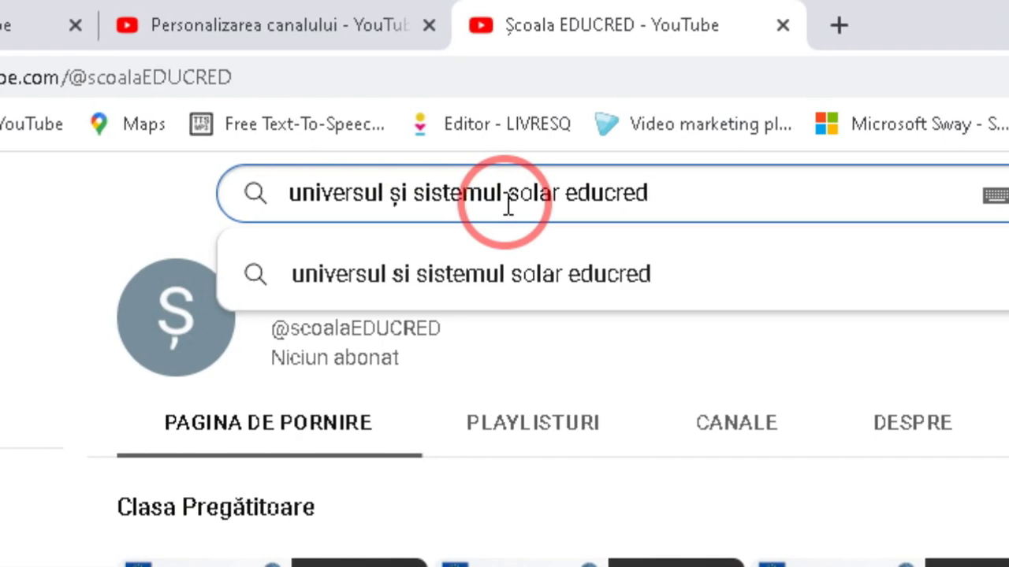
key("Return")
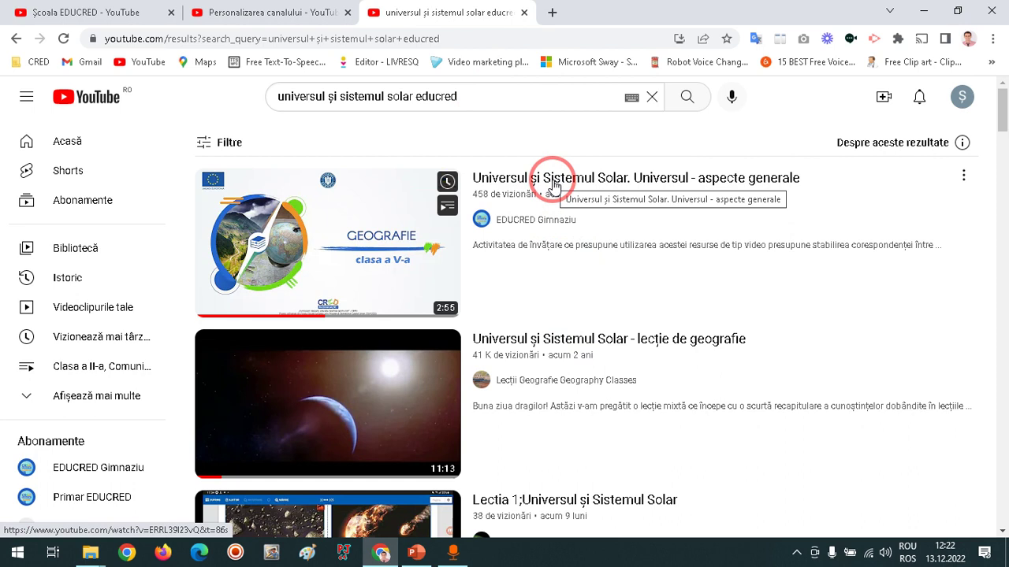
- Open the EDUCRED Gimnaziu video "Universul și Sistemul Solar. Universul - aspecte generale" and mute its sound
left_click(541, 190)
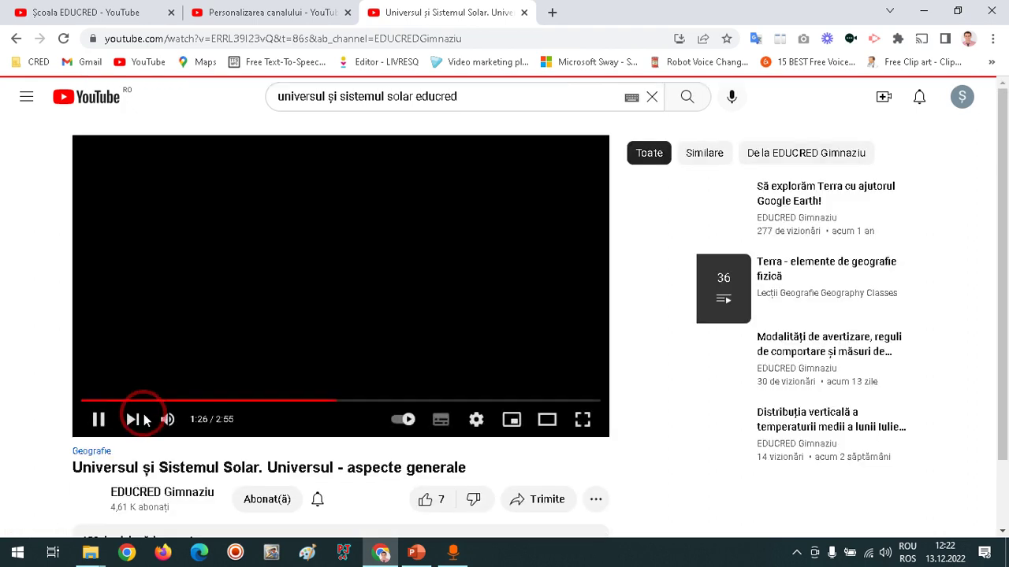
left_click(167, 421)
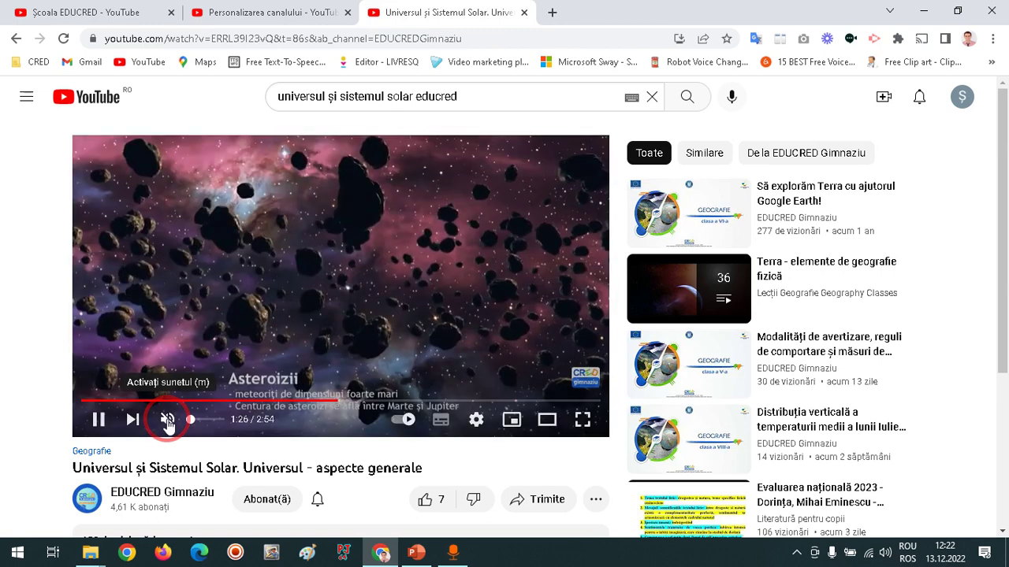
scroll(48, 406, "down", 1)
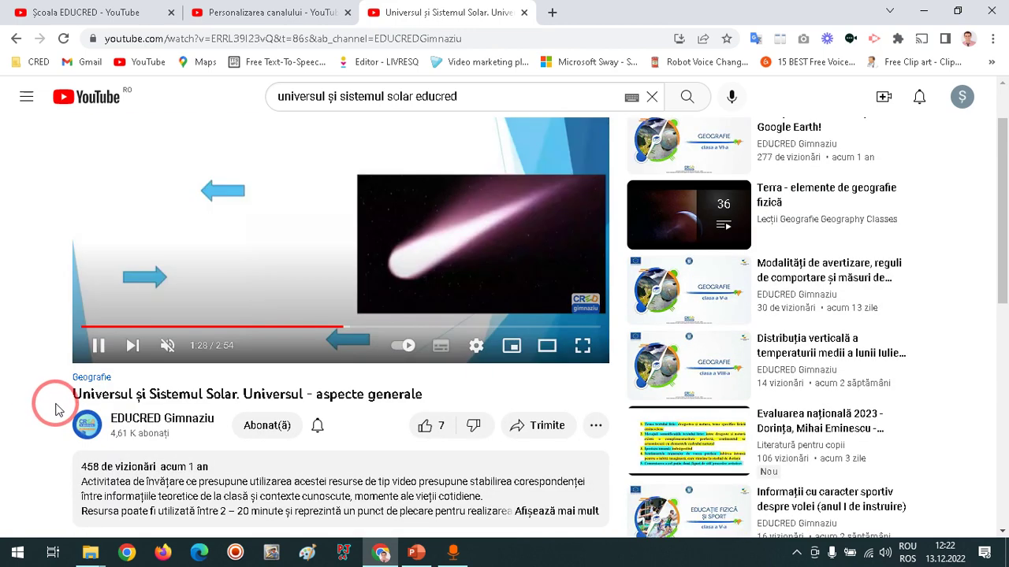
scroll(56, 401, "up", 1)
scroll(63, 400, "down", 1)
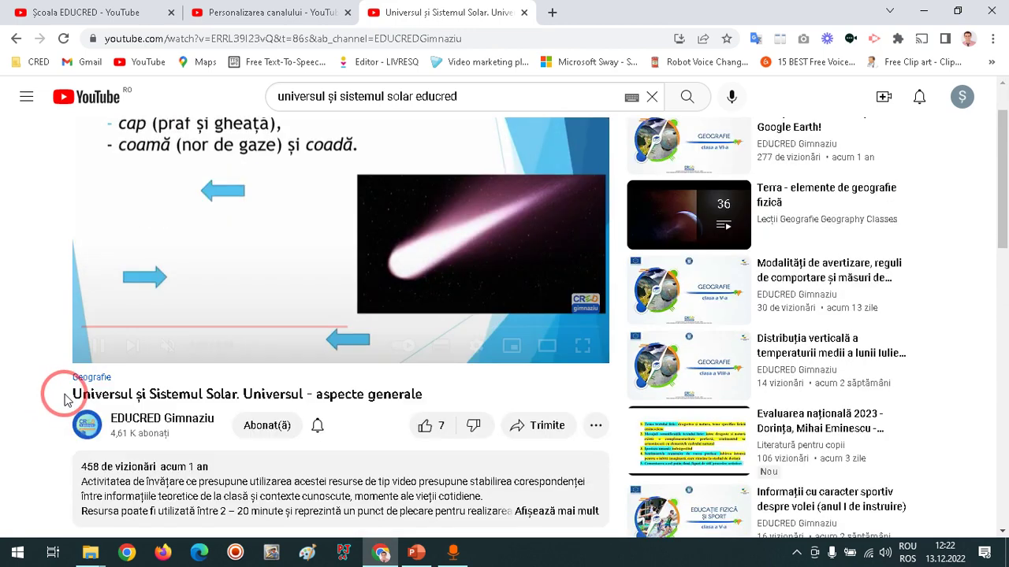
scroll(64, 400, "down", 1)
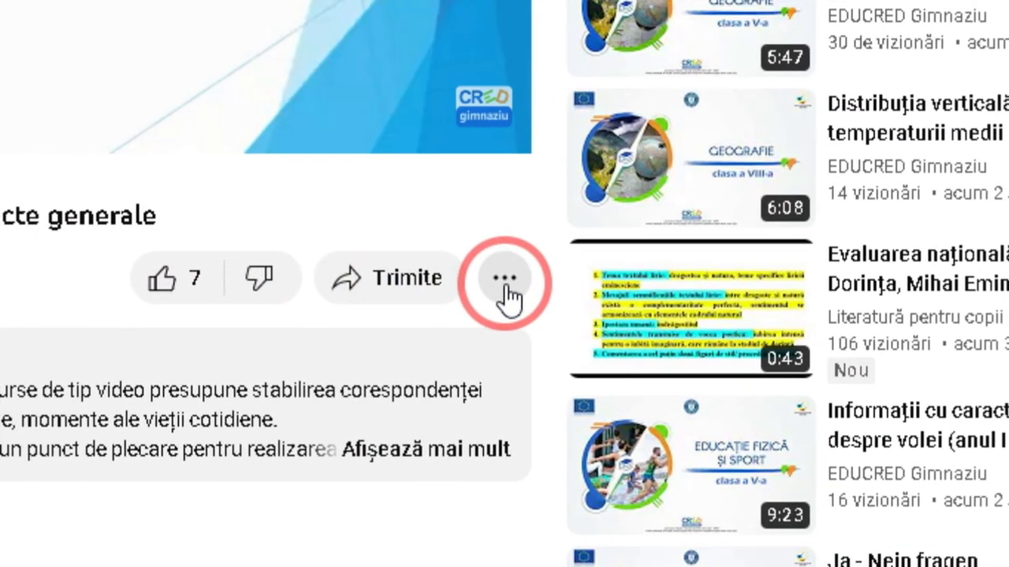
- Open the save-to-playlist options for the video and look through the existing playlists for each class
left_click(503, 287)
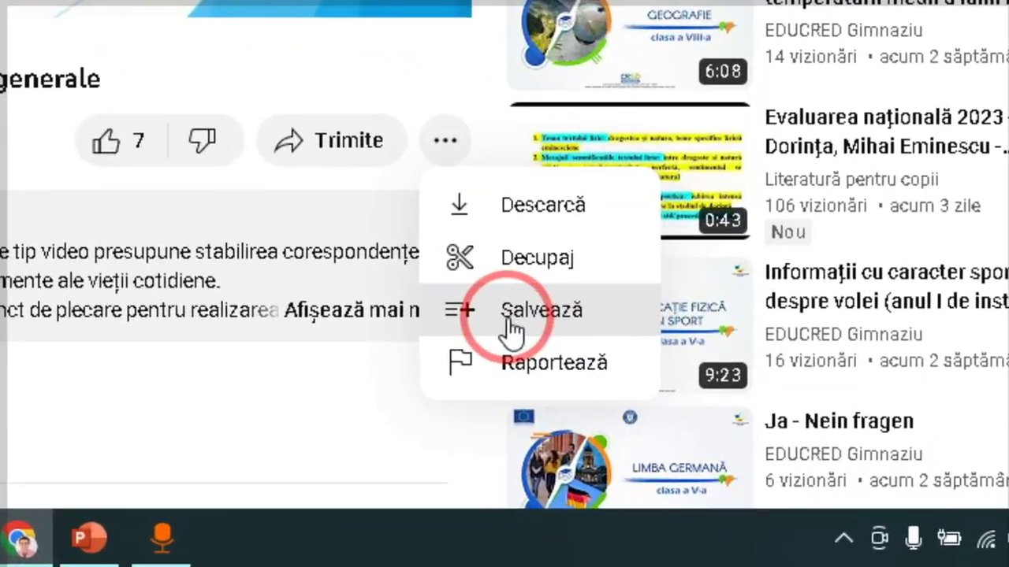
left_click(508, 322)
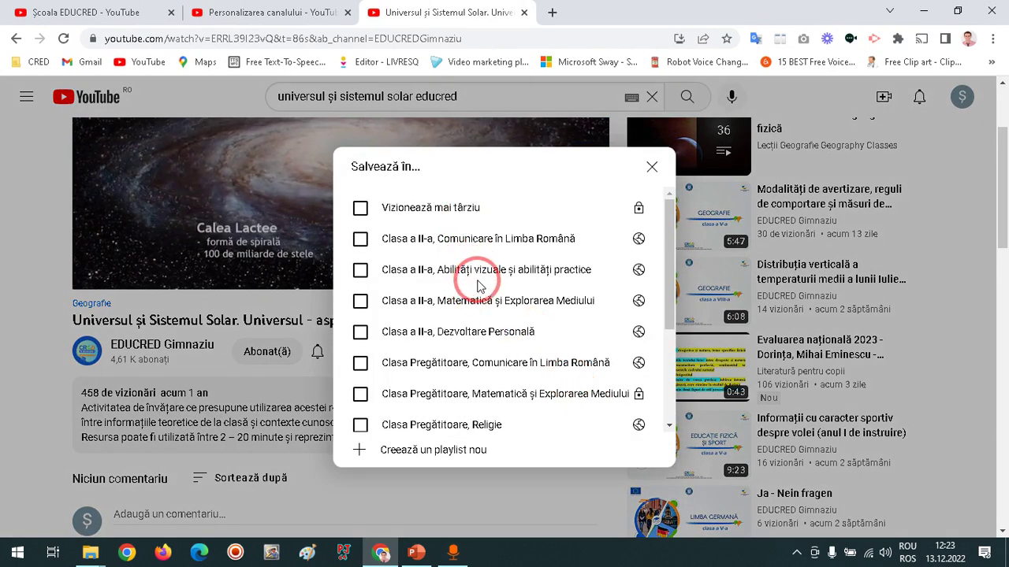
scroll(477, 285, "down", 2)
scroll(484, 306, "up", 3)
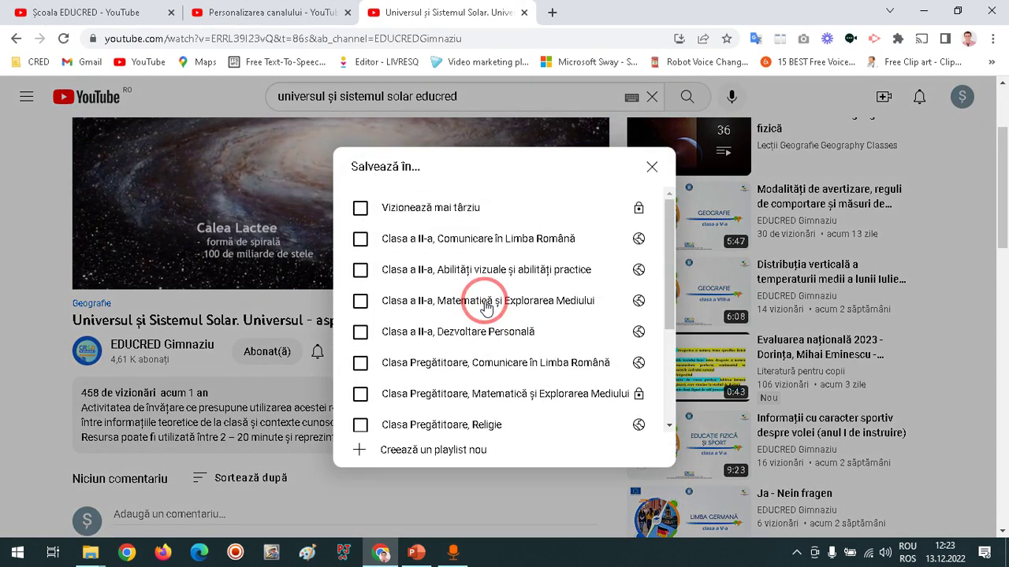
scroll(488, 285, "down", 2)
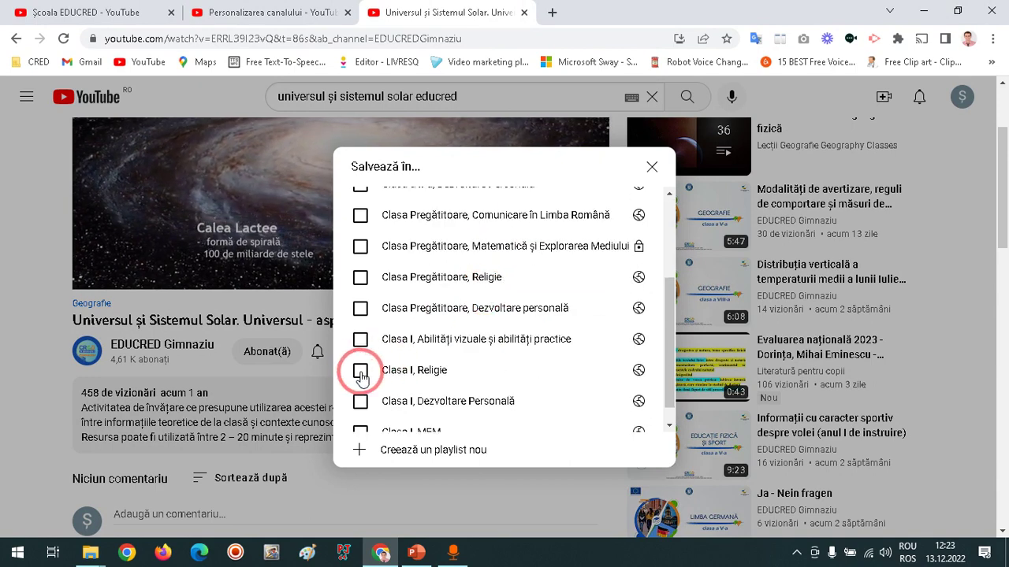
scroll(446, 349, "up", 2)
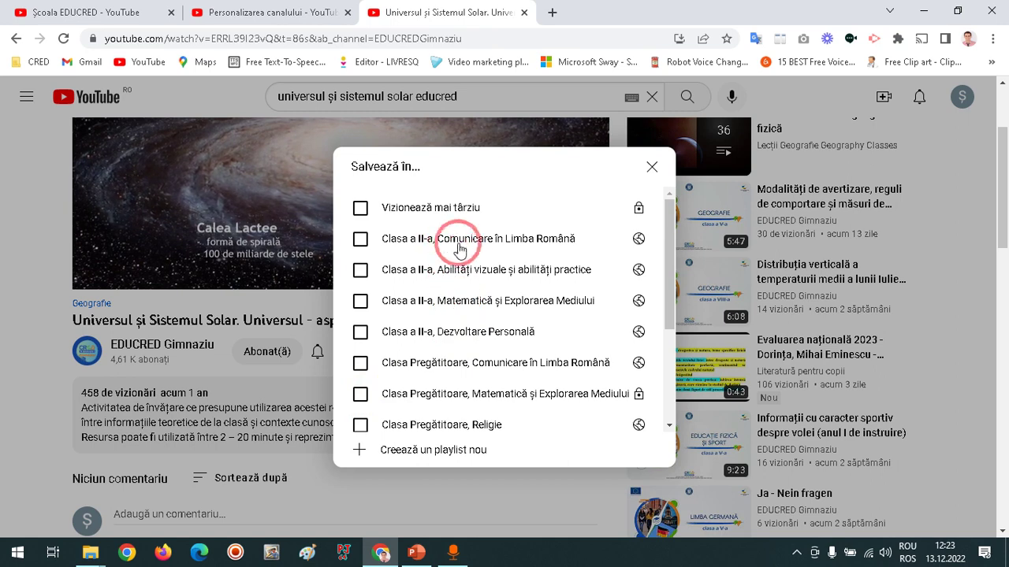
scroll(470, 268, "down", 3)
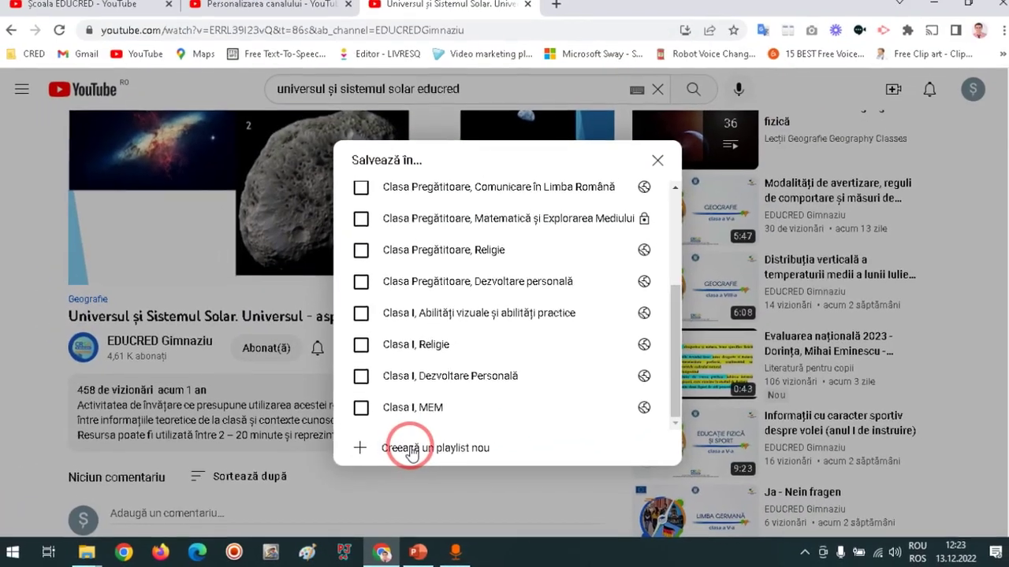
- Save the video to a new playlist named "Clasa a V-a, Geografie" with Public privacy
left_click(409, 450)
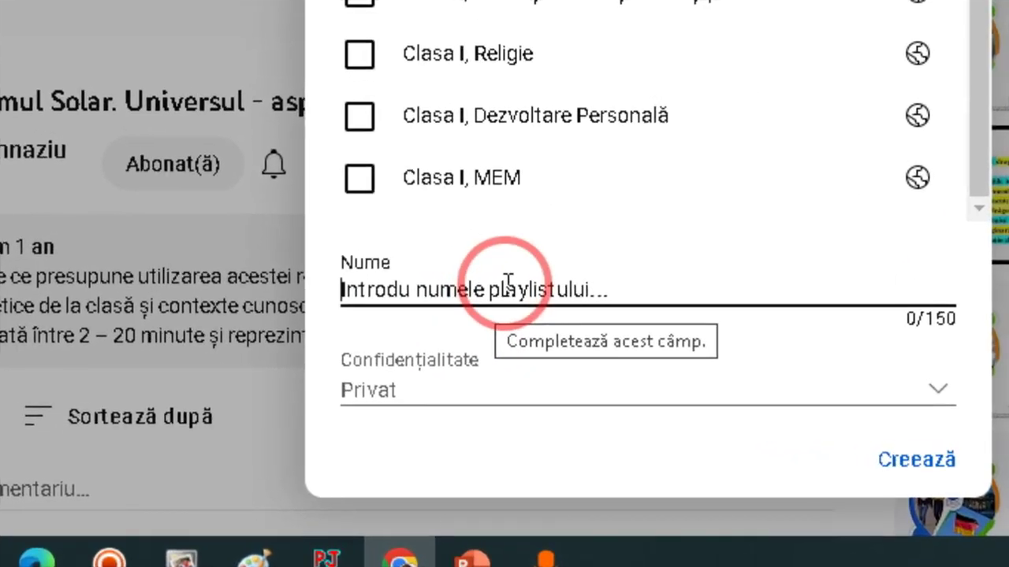
type("G")
key("BackSpace")
type("Clasa a V-a, Geografie")
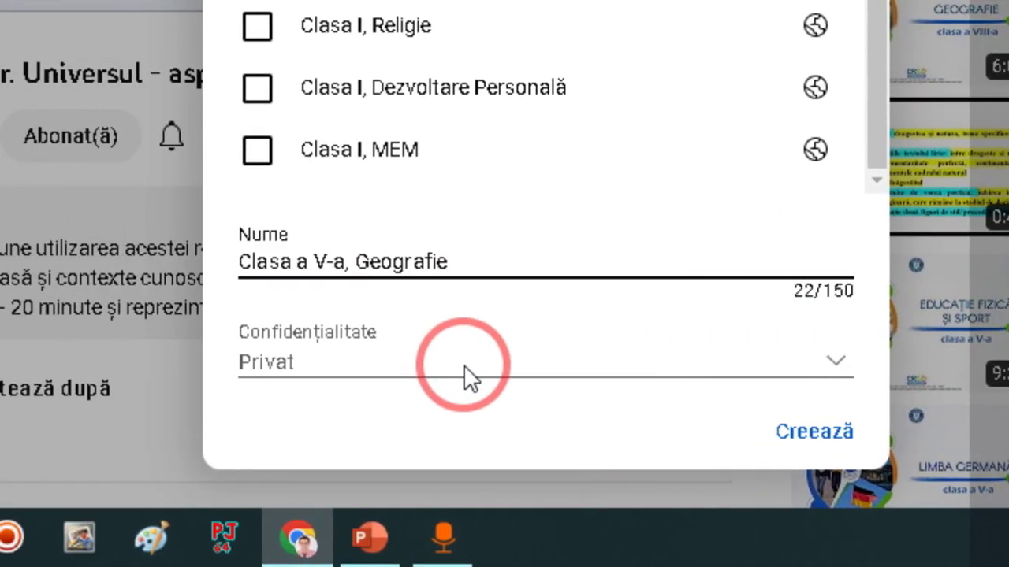
left_click(589, 392)
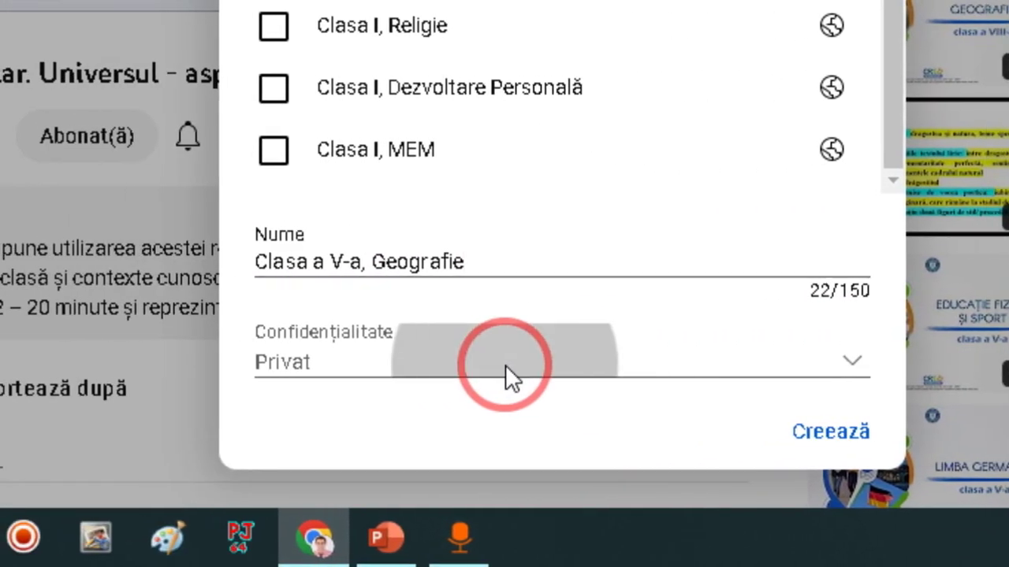
scroll(490, 377, "up", 1)
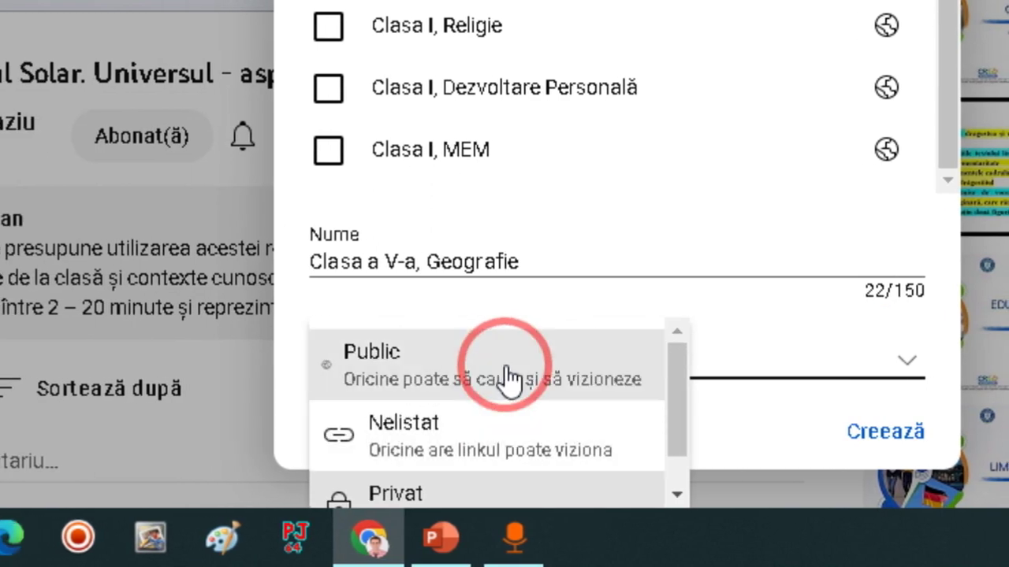
scroll(510, 390, "down", 1)
scroll(511, 398, "up", 1)
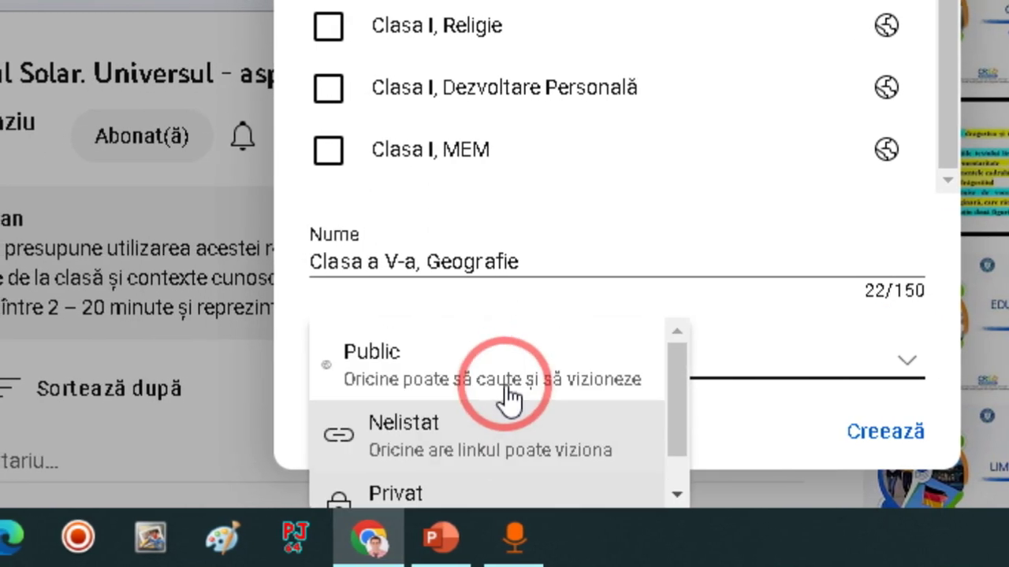
left_click(501, 380)
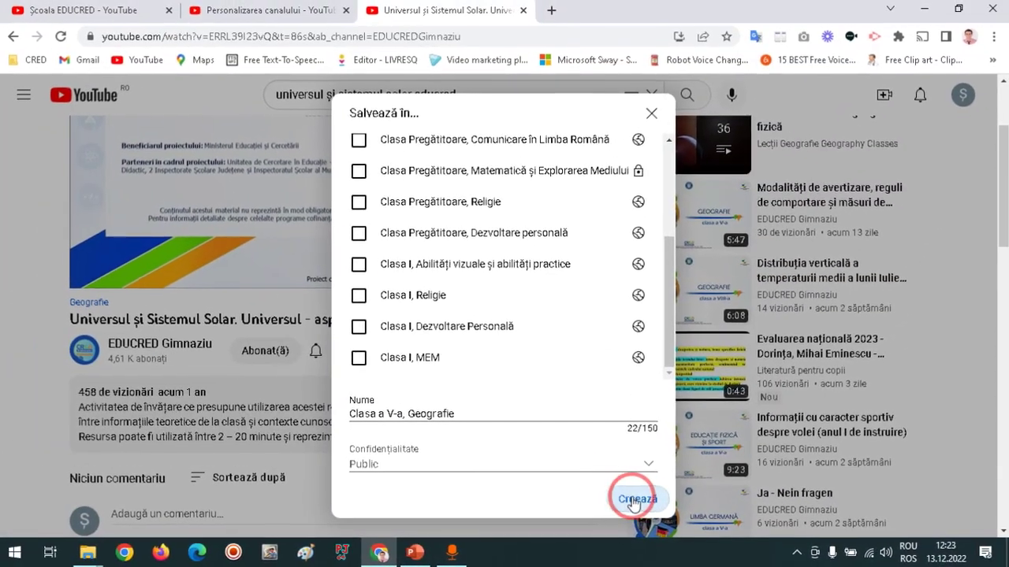
left_click(633, 502)
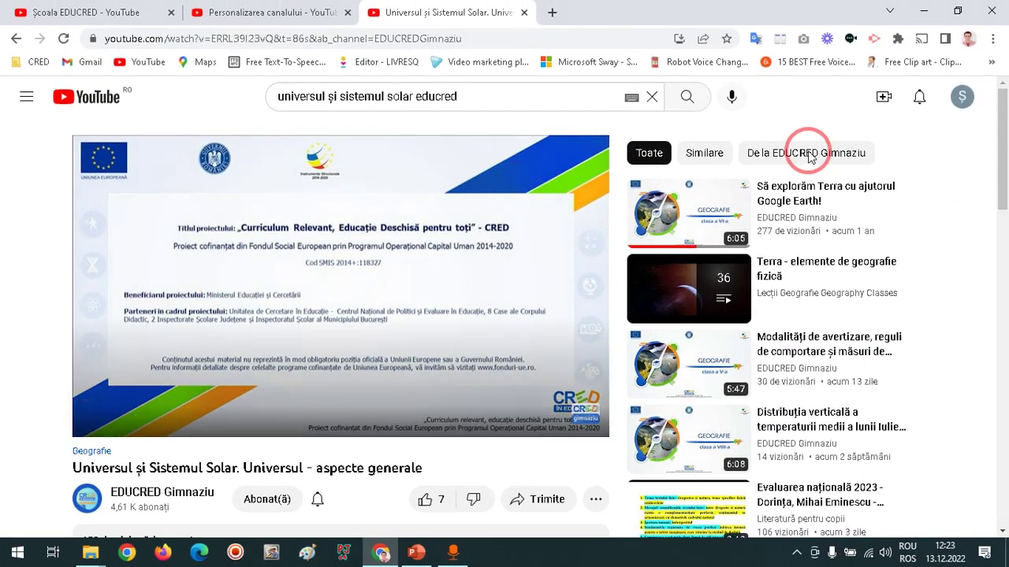
- Open the school's own channel page and look through the playlist sections on its home page
left_click(963, 99)
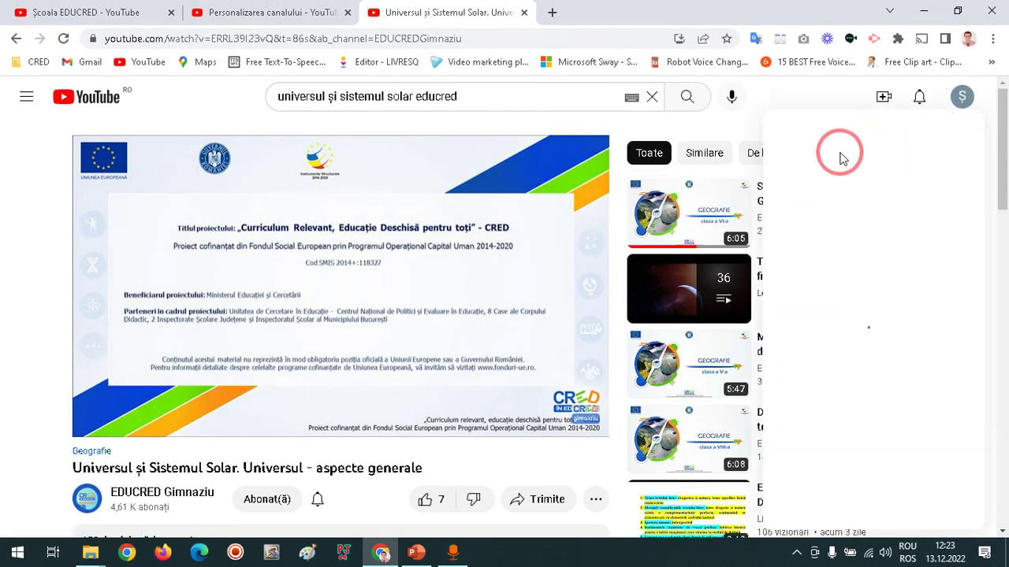
left_click(820, 171)
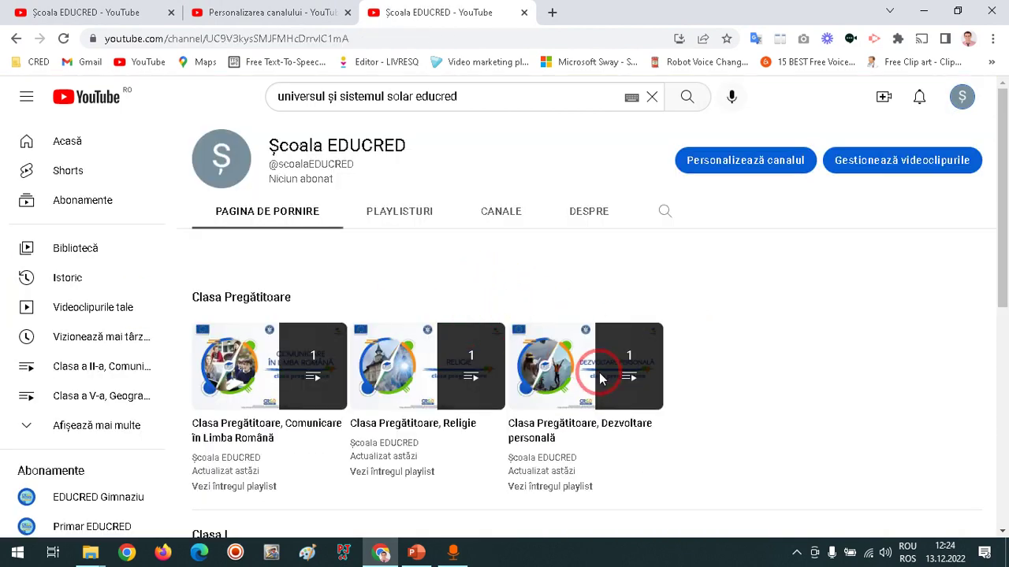
scroll(733, 331, "down", 6)
scroll(729, 351, "up", 4)
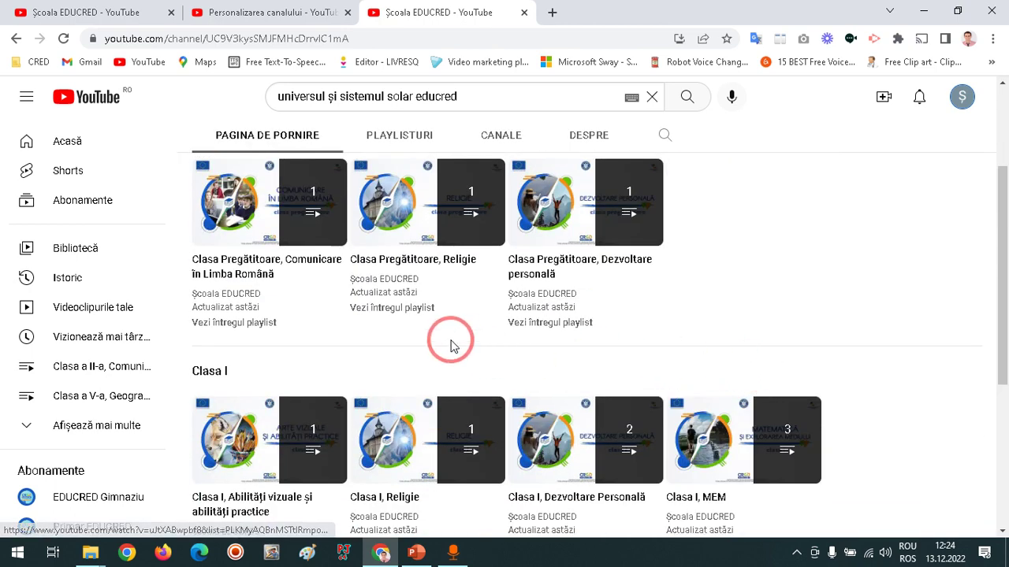
scroll(461, 347, "up", 2)
- Find the "Clasa a V-a, Geografie" playlist among the channel's created playlists and play it
left_click(399, 213)
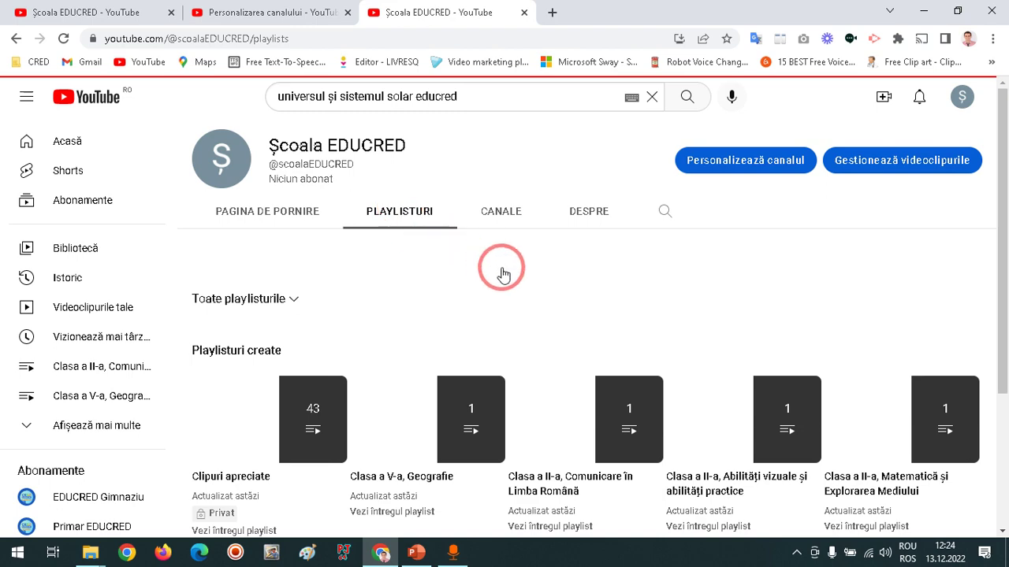
scroll(669, 302, "down", 2)
scroll(651, 355, "down", 1)
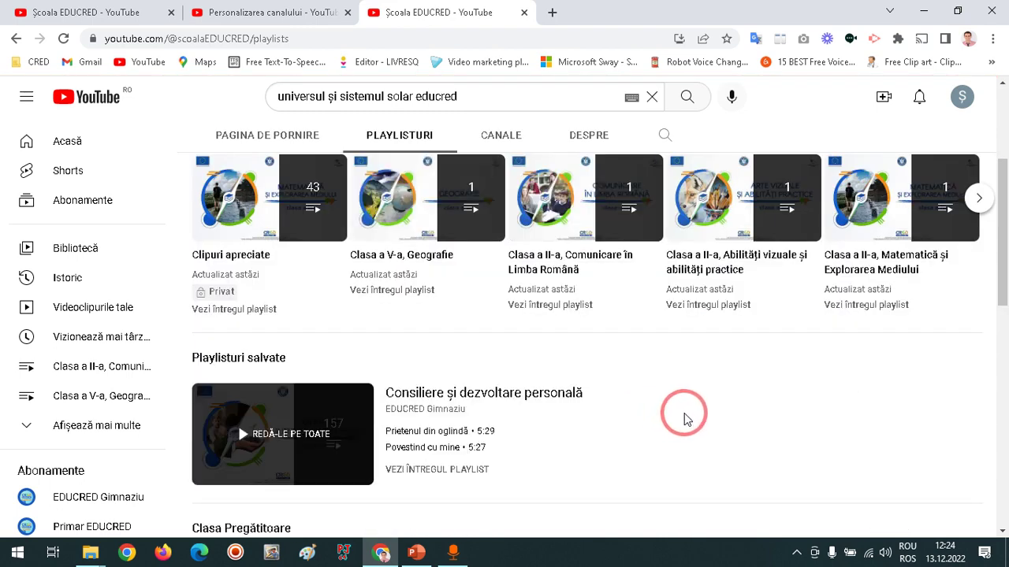
scroll(684, 419, "up", 1)
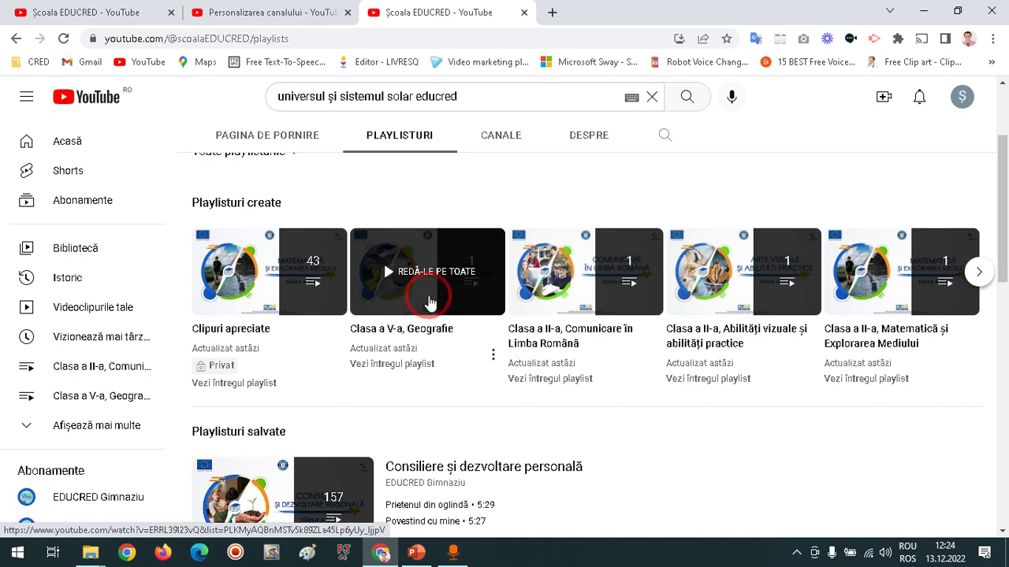
left_click(431, 304)
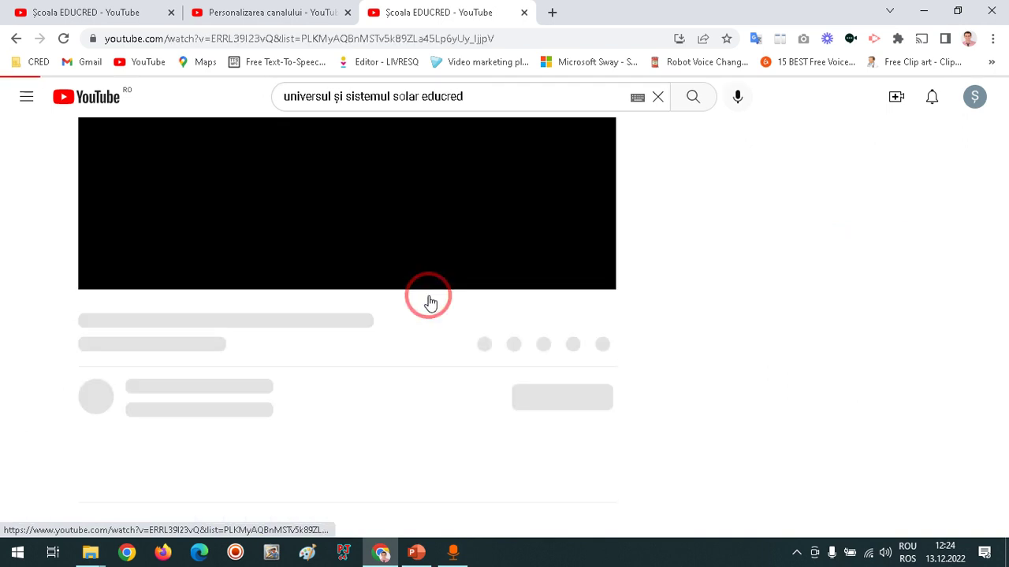
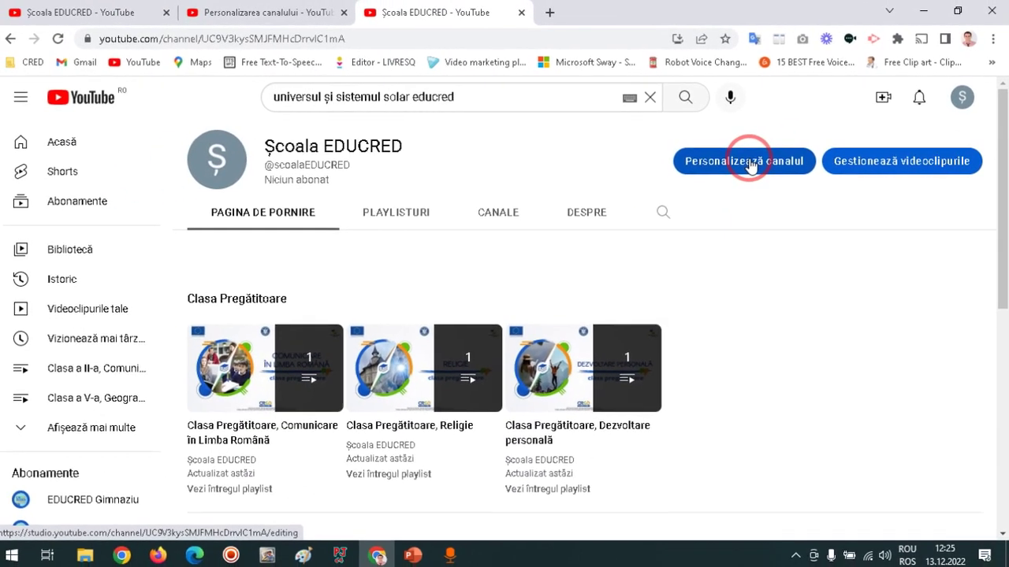
- Open the channel customization page from the school's channel and close the older, unneeded browser tabs
left_click(748, 162)
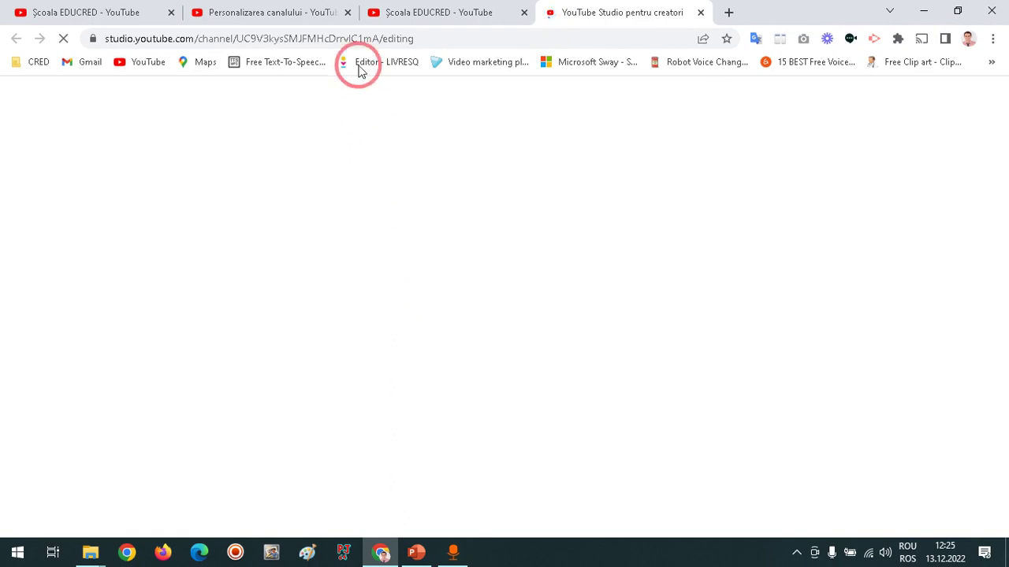
left_click(173, 14)
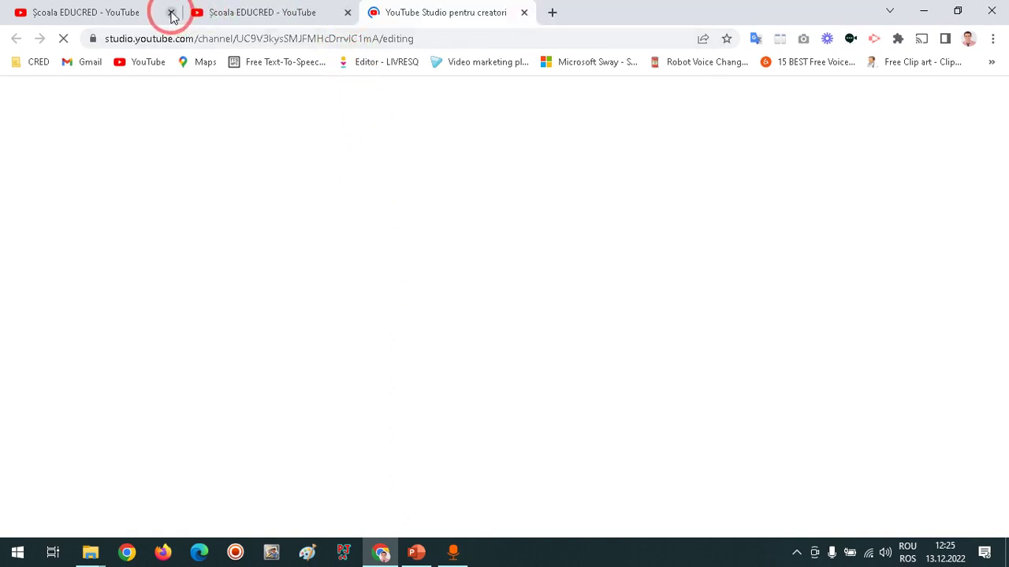
left_click(172, 13)
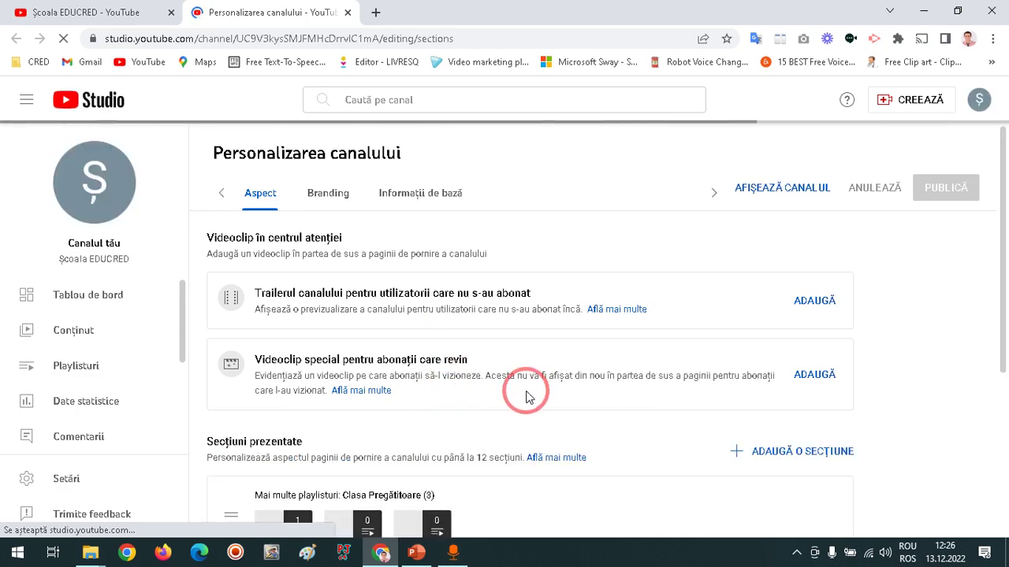
- Remove the "Clasa Pregătitoare" playlist section from the featured sections of the channel's home page
scroll(528, 397, "down", 3)
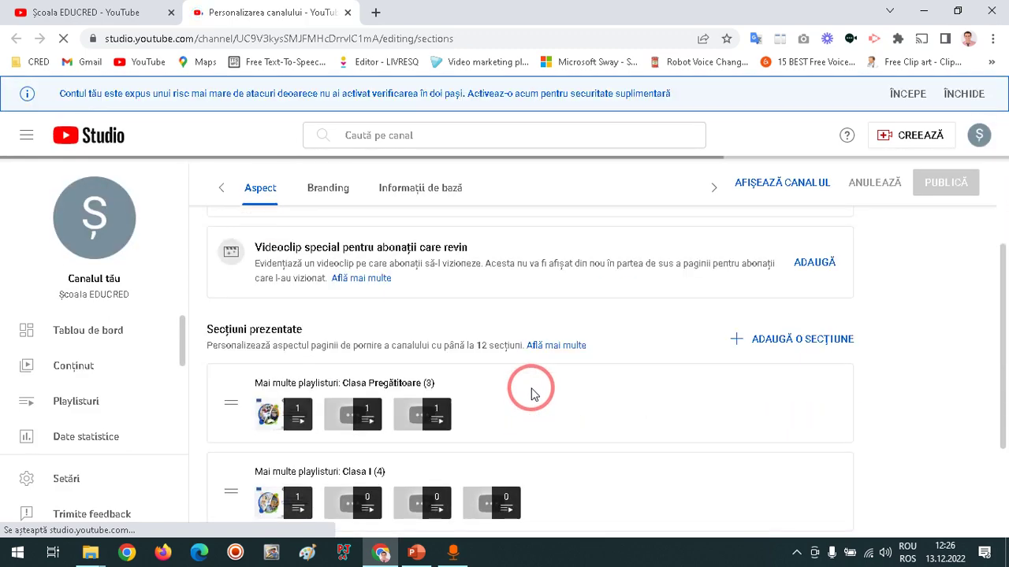
scroll(528, 390, "up", 3)
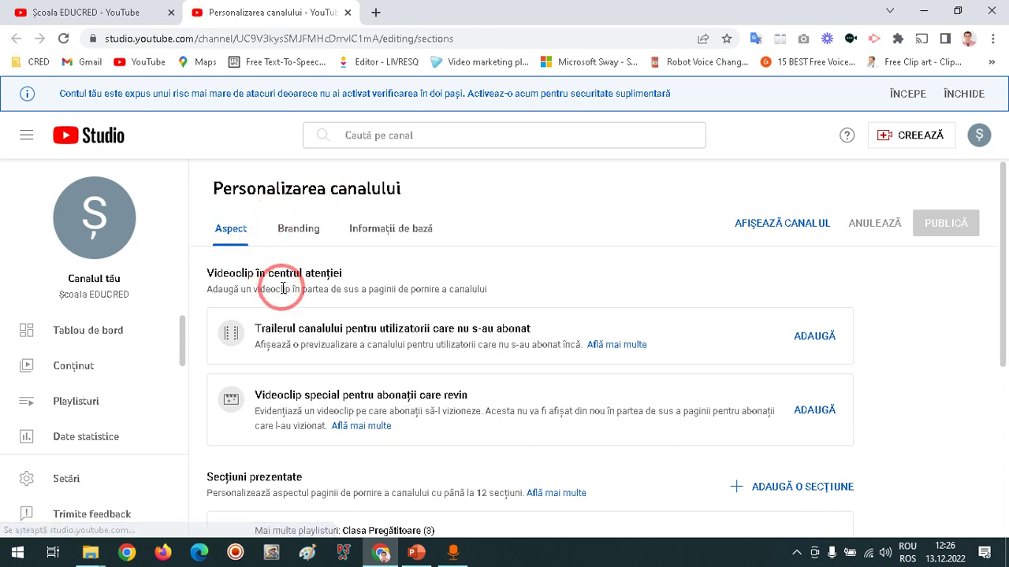
scroll(308, 315, "down", 2)
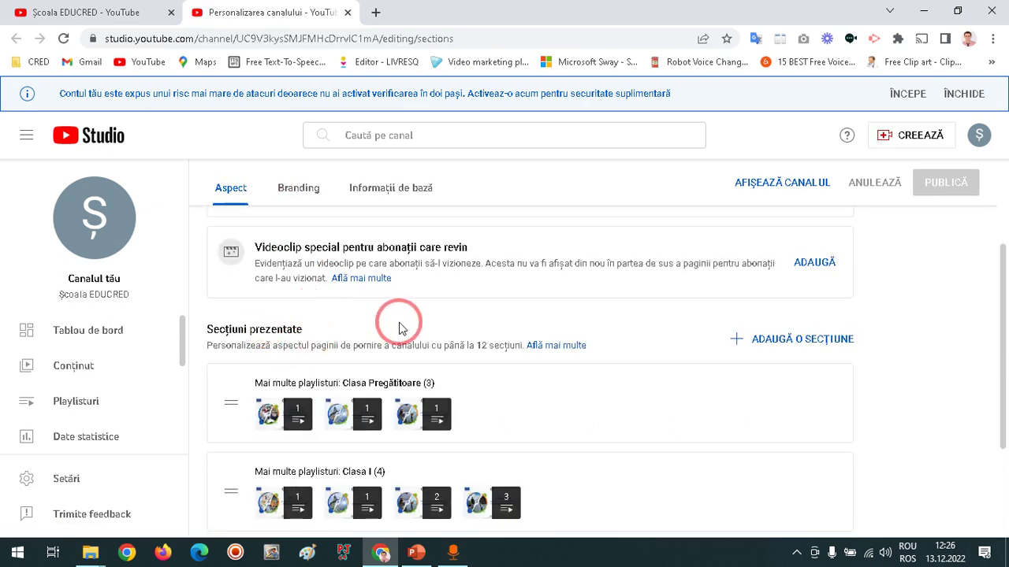
mouse_move(731, 427)
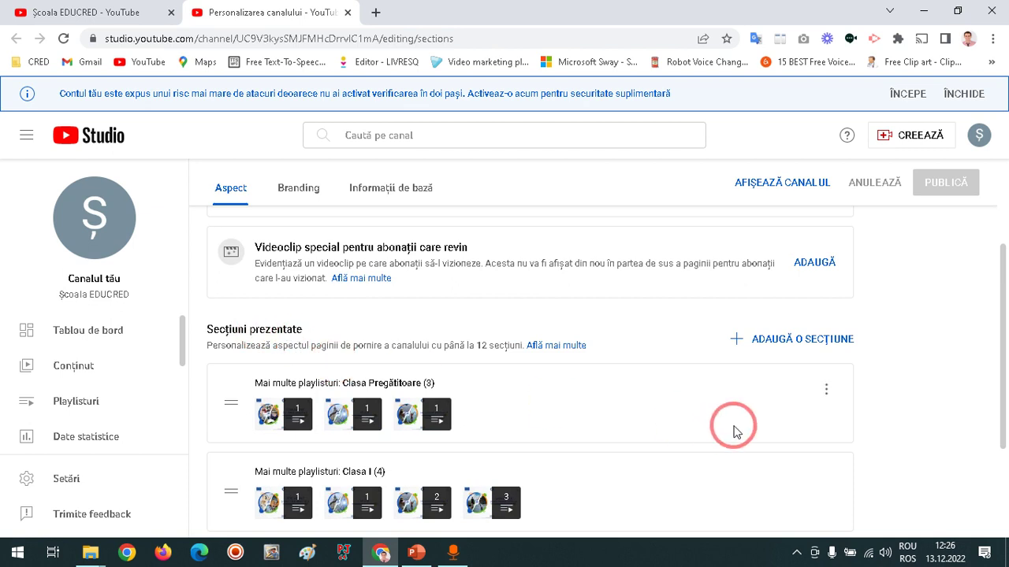
scroll(670, 418, "down", 2)
scroll(662, 419, "up", 2)
left_click(826, 389)
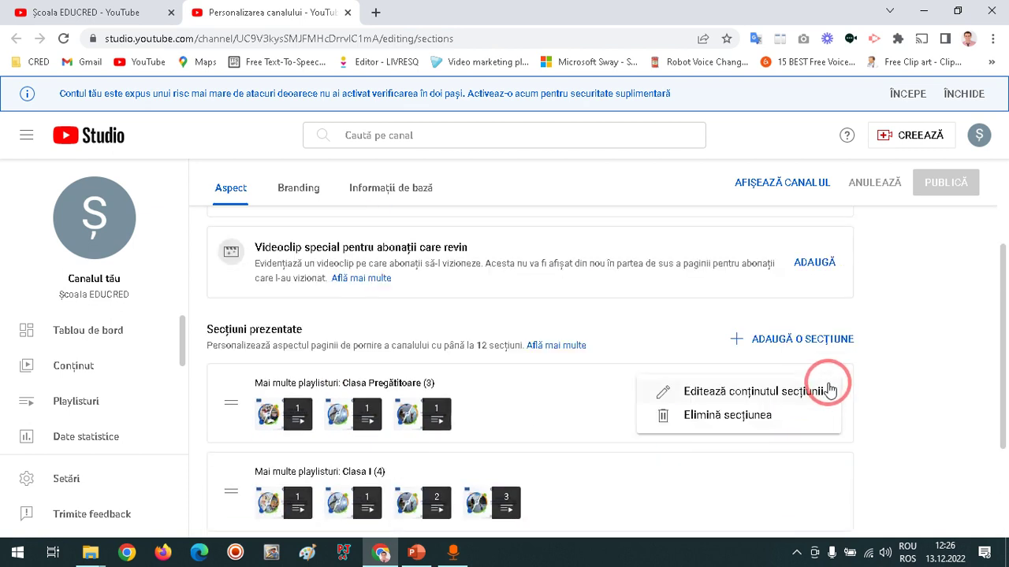
left_click(872, 394)
left_click(827, 391)
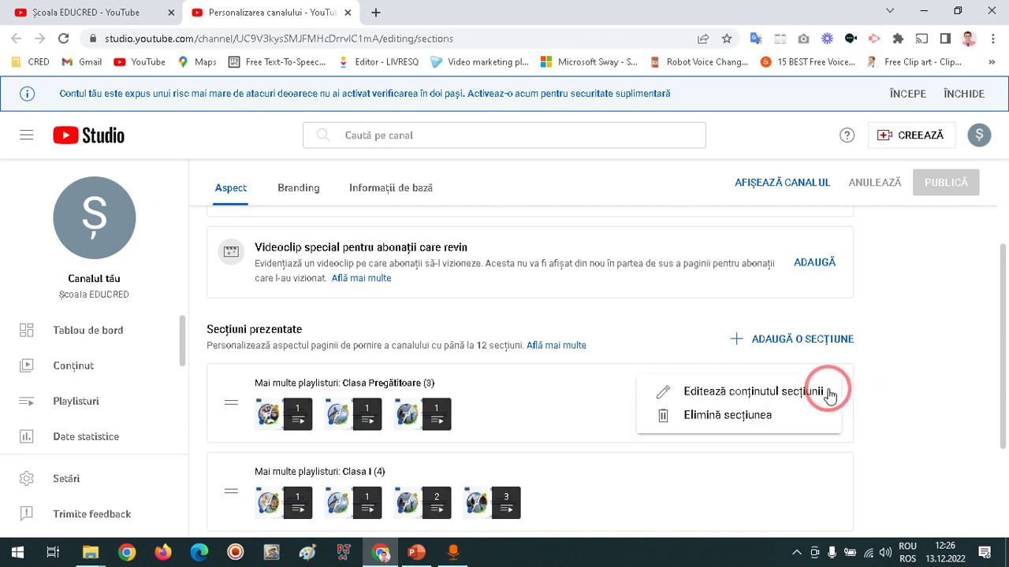
left_click(769, 419)
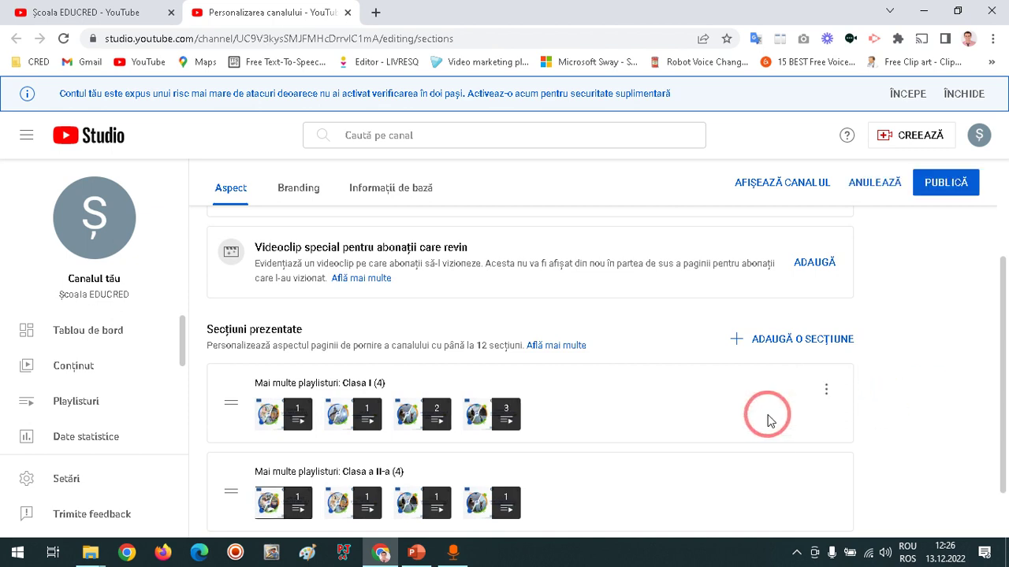
- Remove the "Clasa I" and "Clasa a II-a" featured sections and publish the channel layout changes
left_click(826, 390)
left_click(767, 421)
left_click(826, 414)
left_click(766, 442)
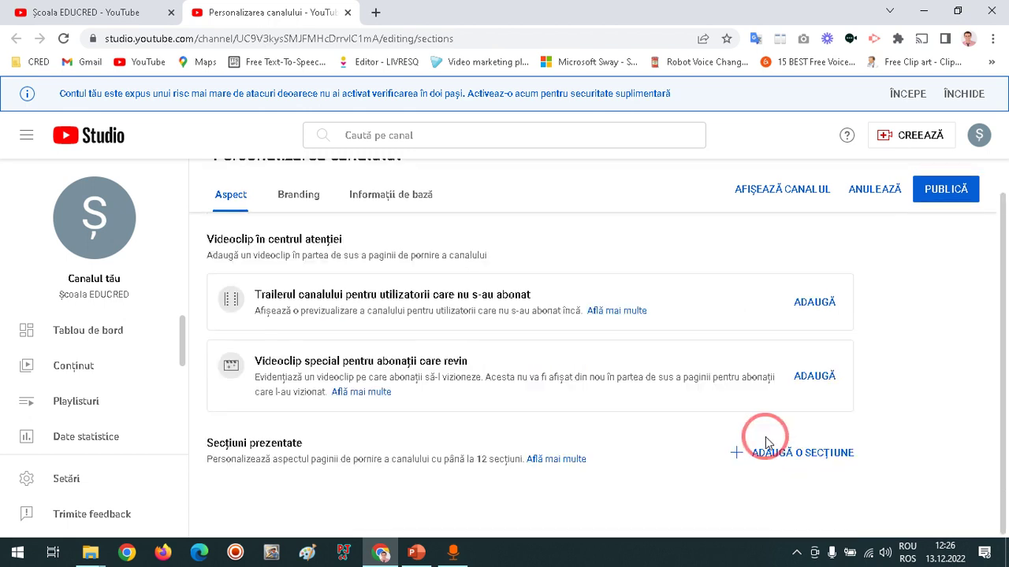
left_click(947, 192)
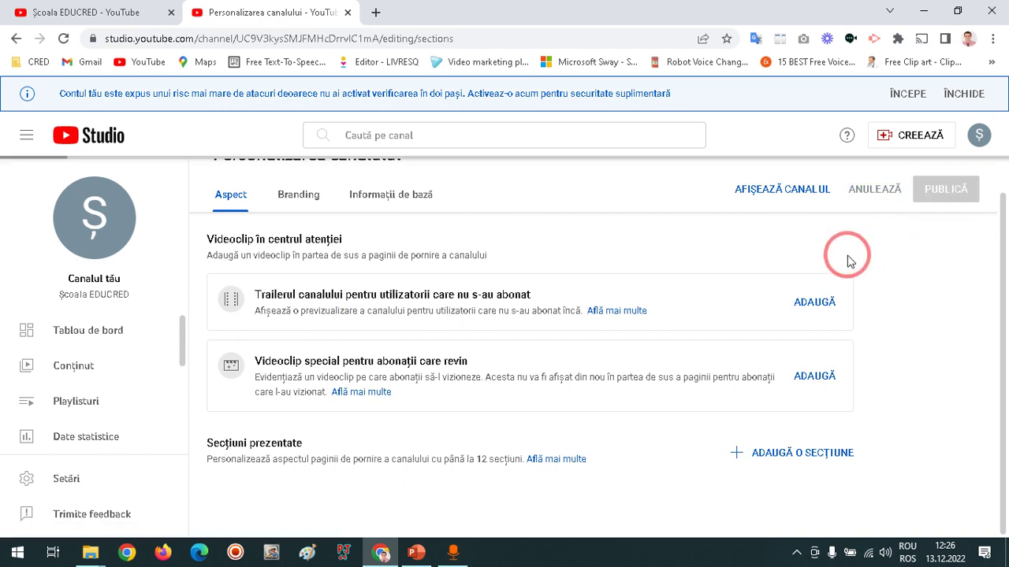
- View the published channel's home page and look through its created playlists for each class
left_click(773, 191)
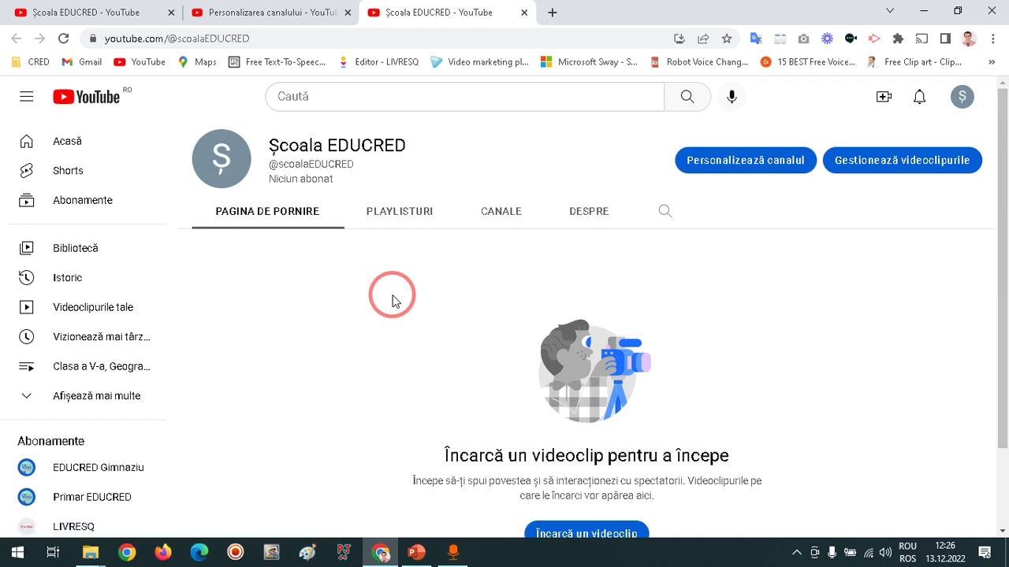
left_click(376, 212)
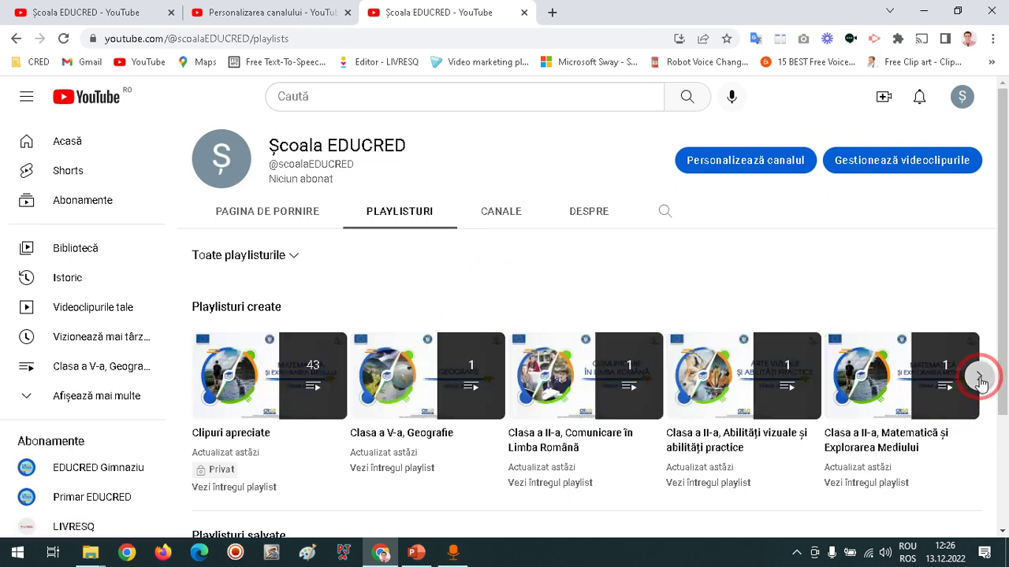
left_click(979, 382)
left_click(980, 379)
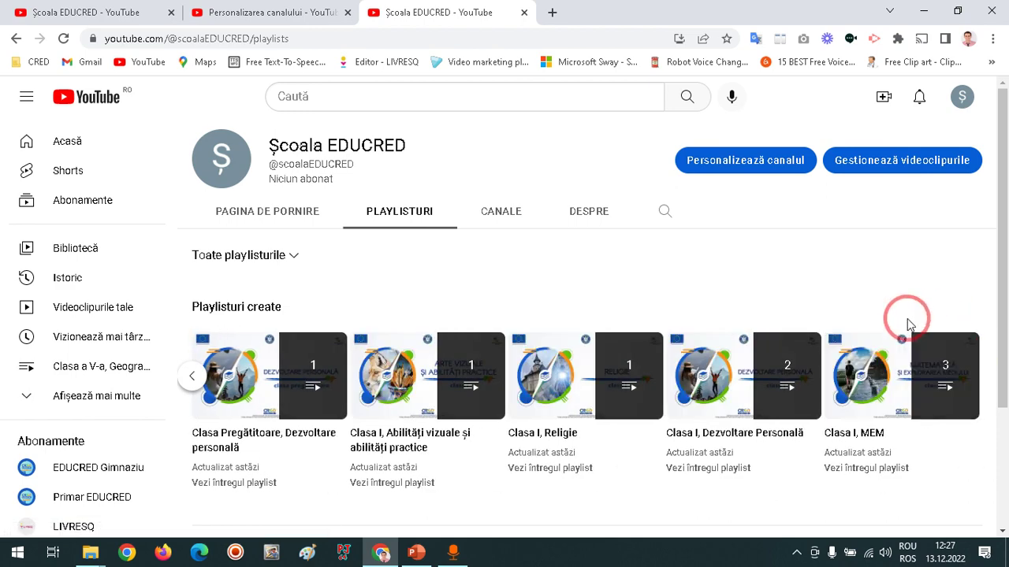
scroll(920, 366, "down", 1)
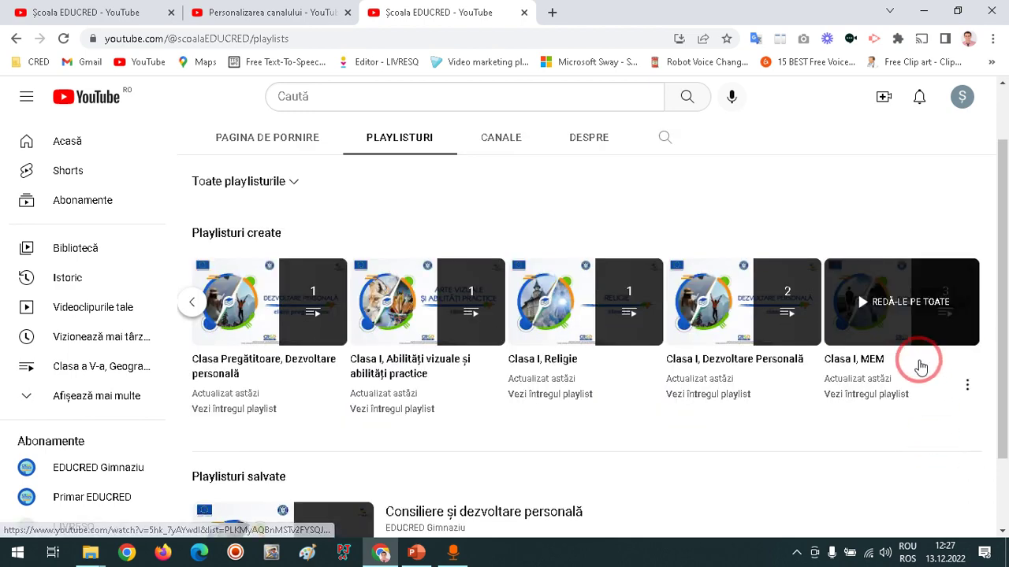
scroll(919, 370, "up", 1)
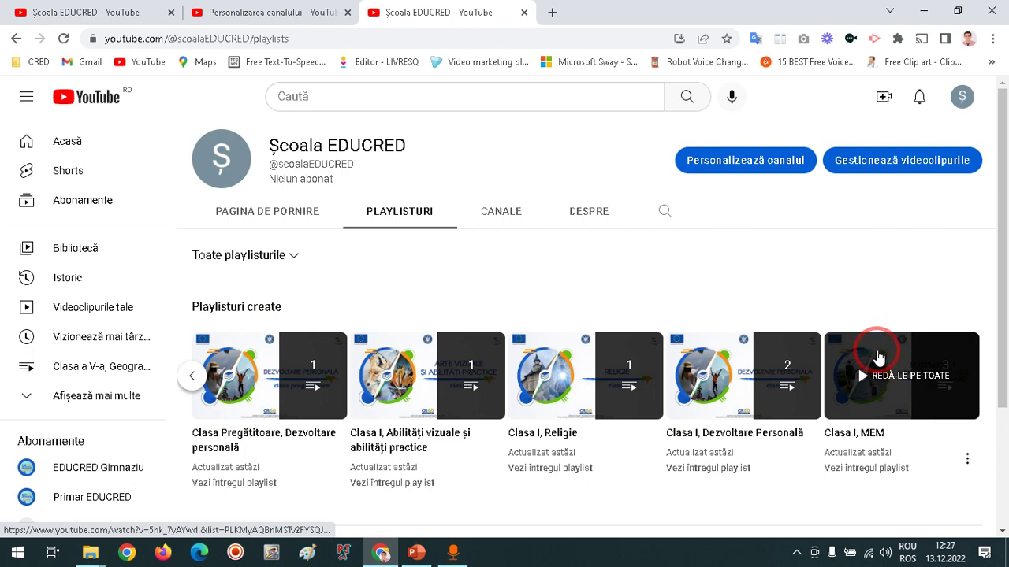
- Return to the channel customization page and start a new featured section of the "Mai multe playlisturi" type
left_click(268, 9)
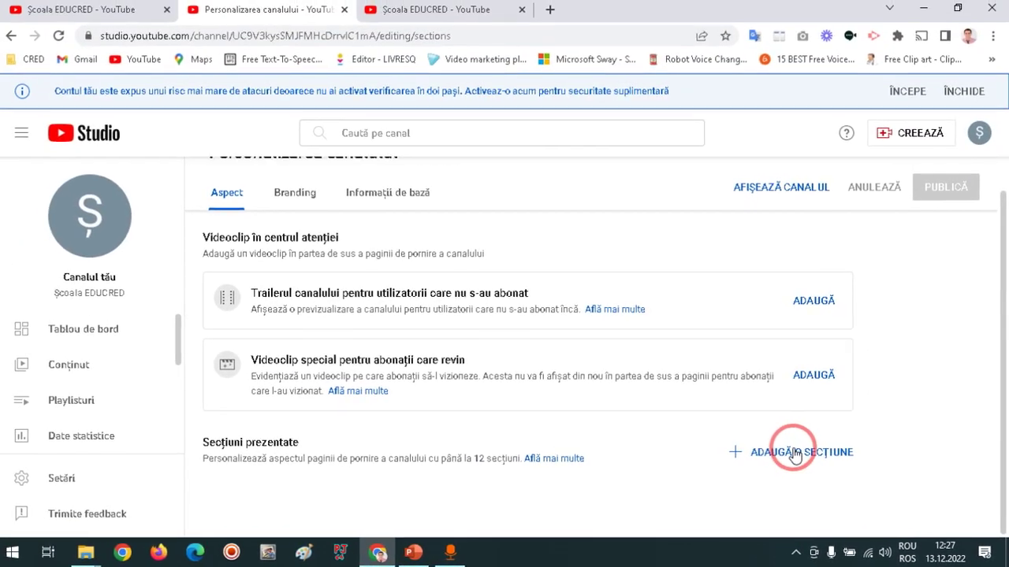
left_click(794, 454)
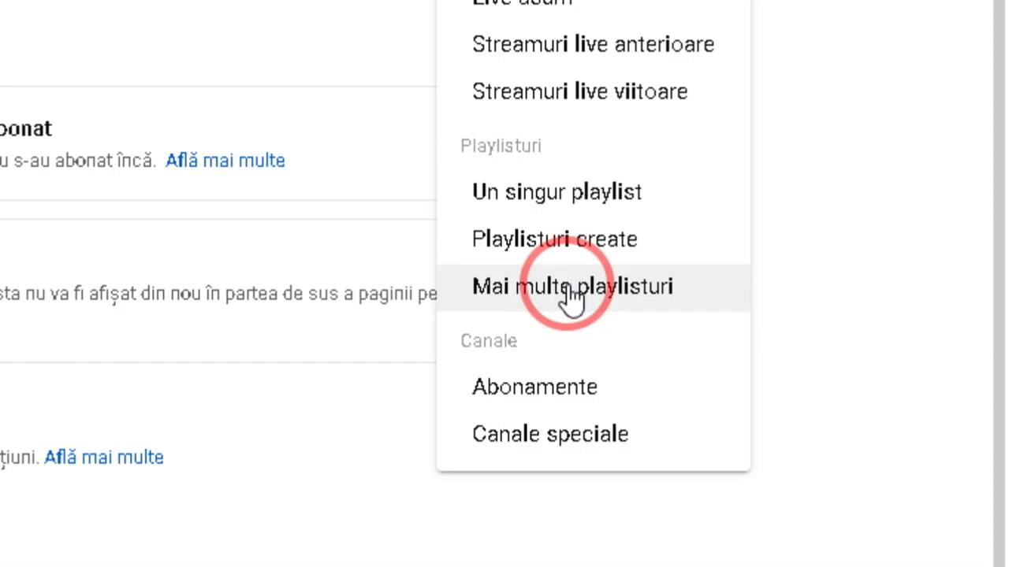
left_click(567, 292)
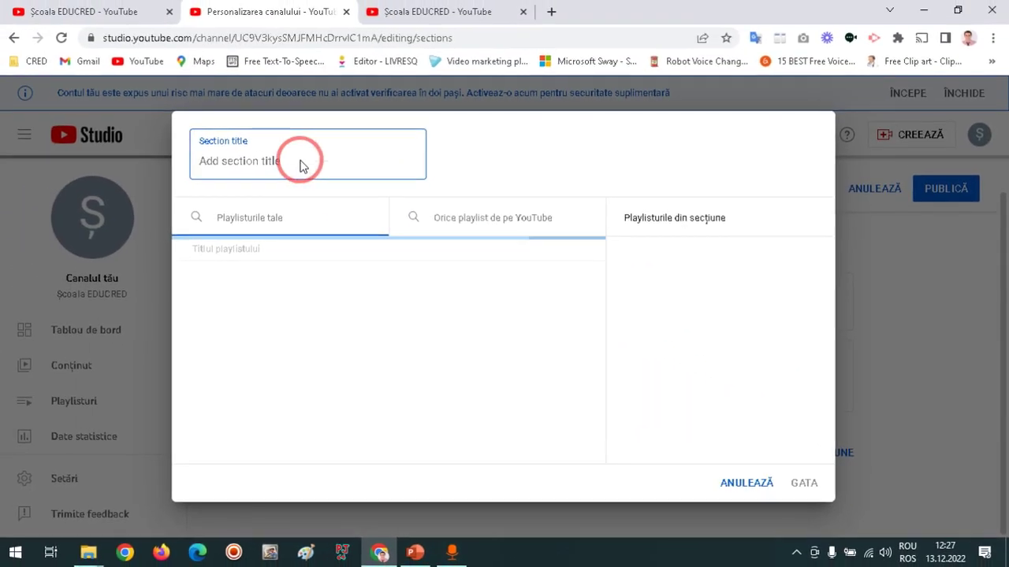
left_click(254, 164)
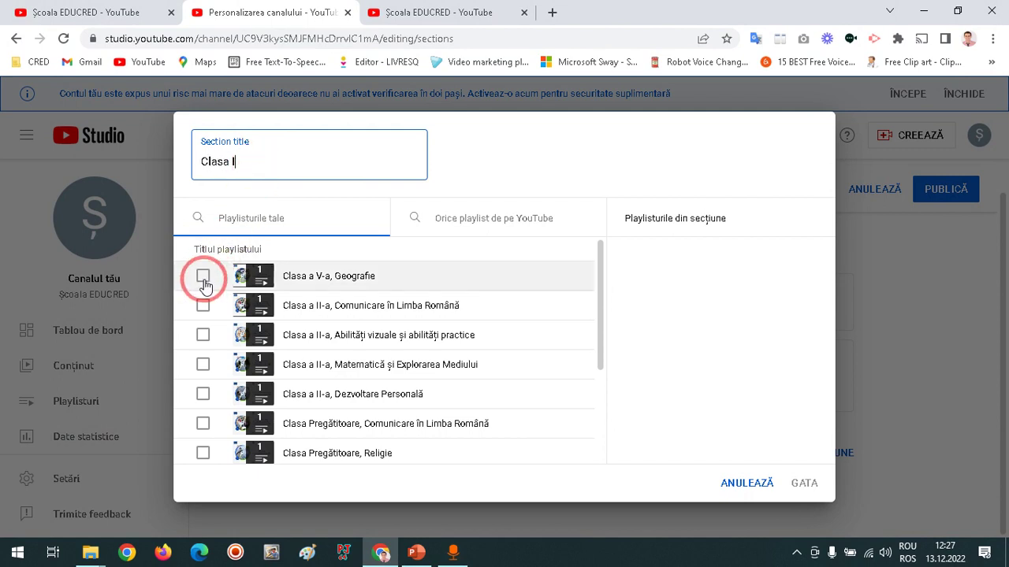
scroll(203, 279, "down", 2)
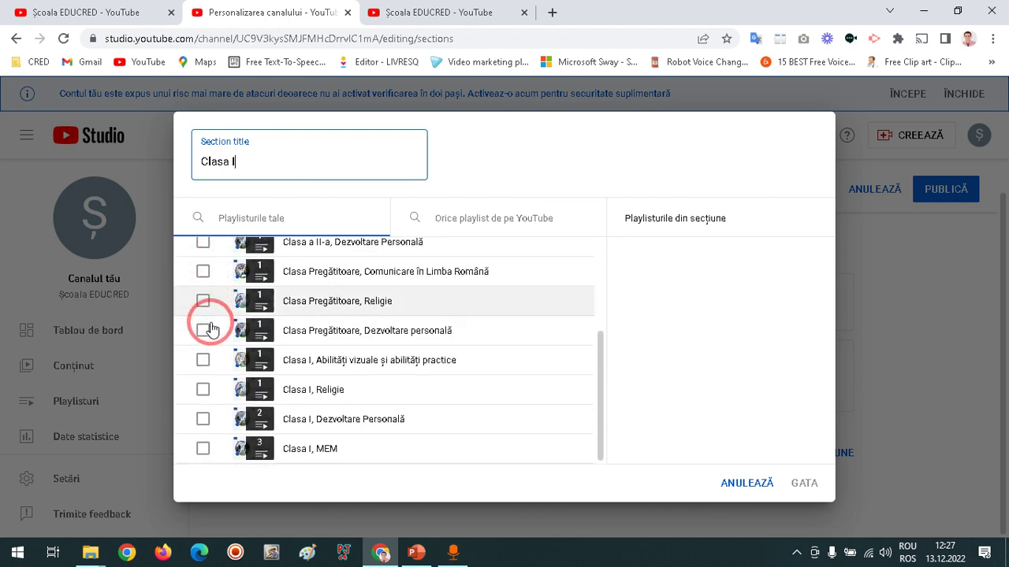
left_click(204, 450)
left_click(203, 420)
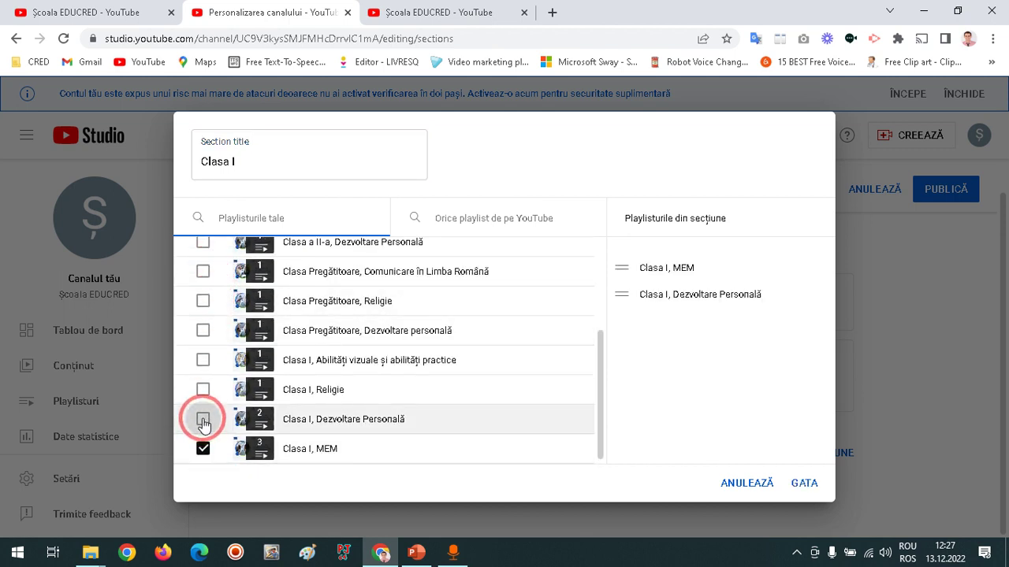
left_click(203, 388)
left_click(204, 359)
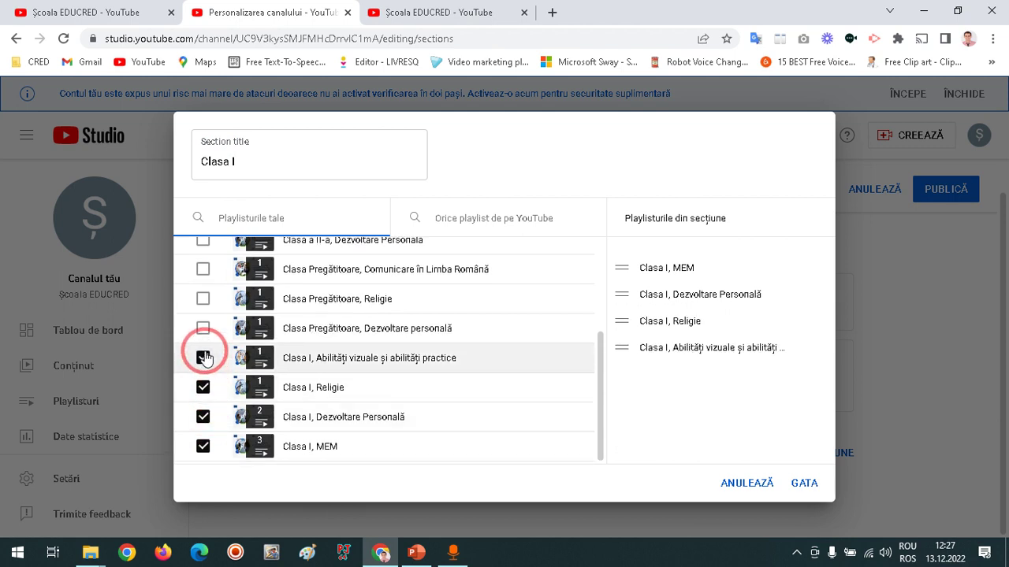
left_click(204, 358)
left_click(203, 388)
left_click(202, 417)
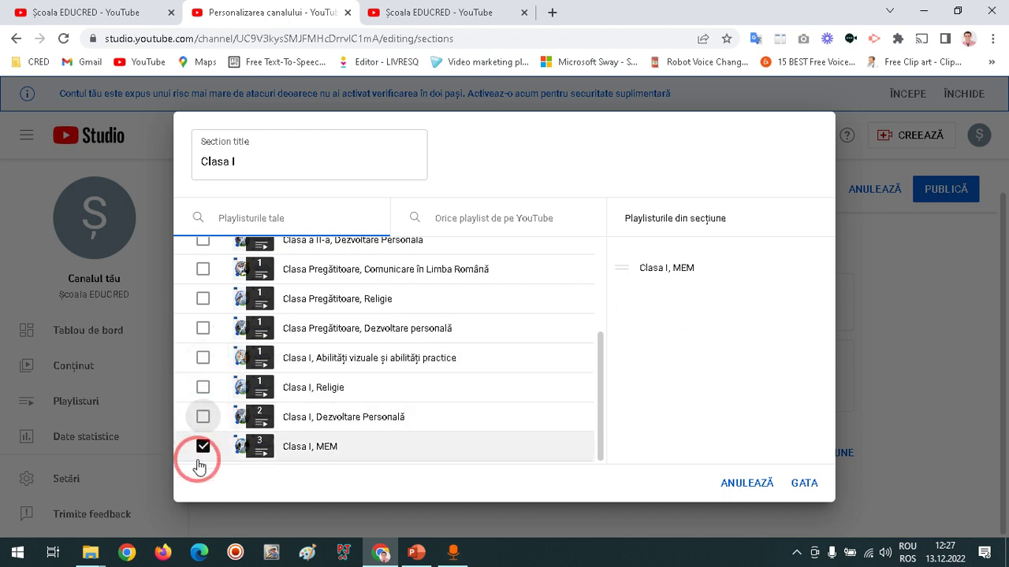
left_click(202, 446)
- Title the section "Clasa Pregătitoare" and add its Dezvoltare personală, Religie and Comunicare în Limba Română playlists
left_click_drag(268, 151, 117, 166)
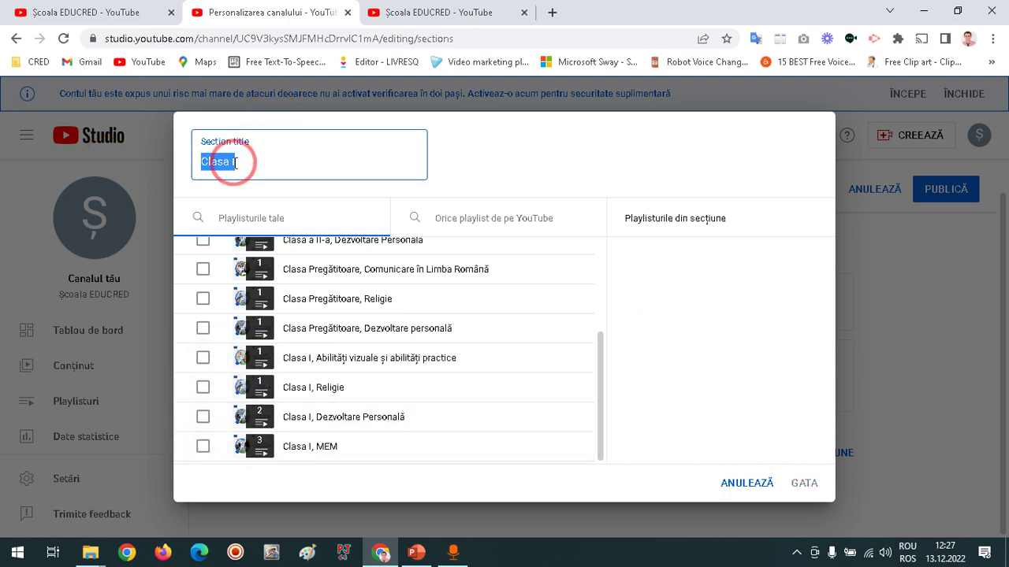
left_click(248, 161)
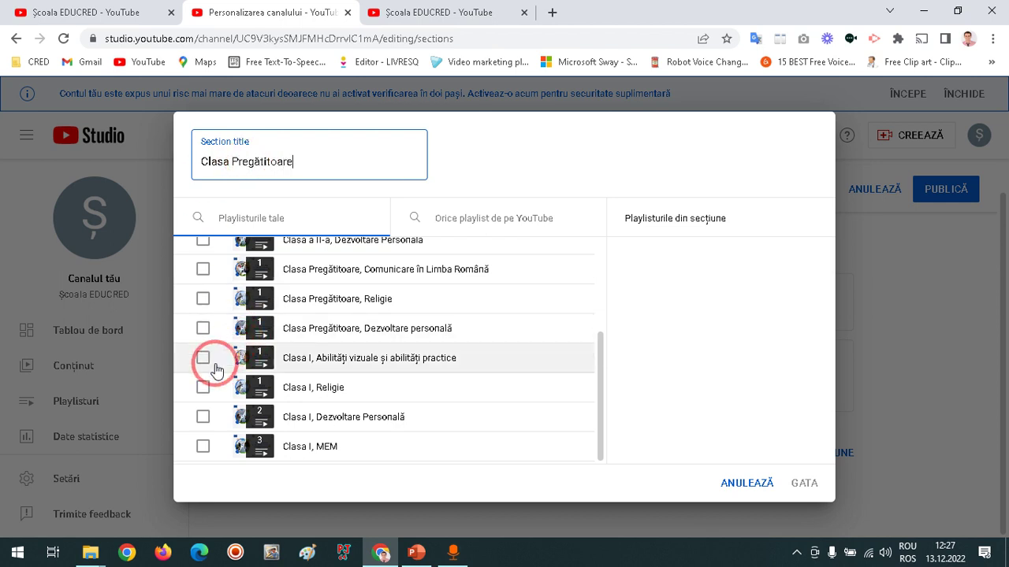
left_click(204, 329)
left_click(203, 298)
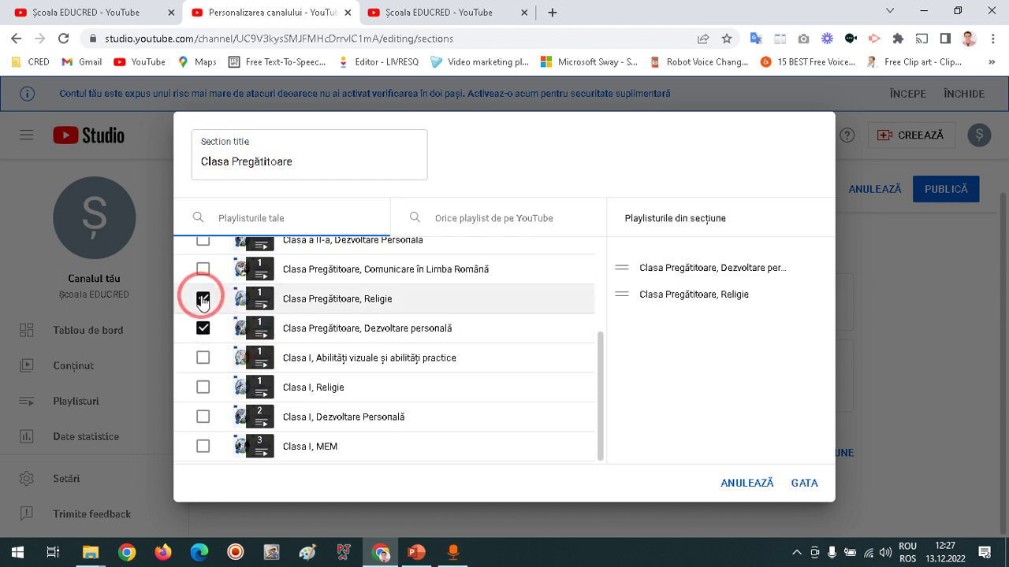
scroll(201, 304, "up", 1)
left_click(203, 314)
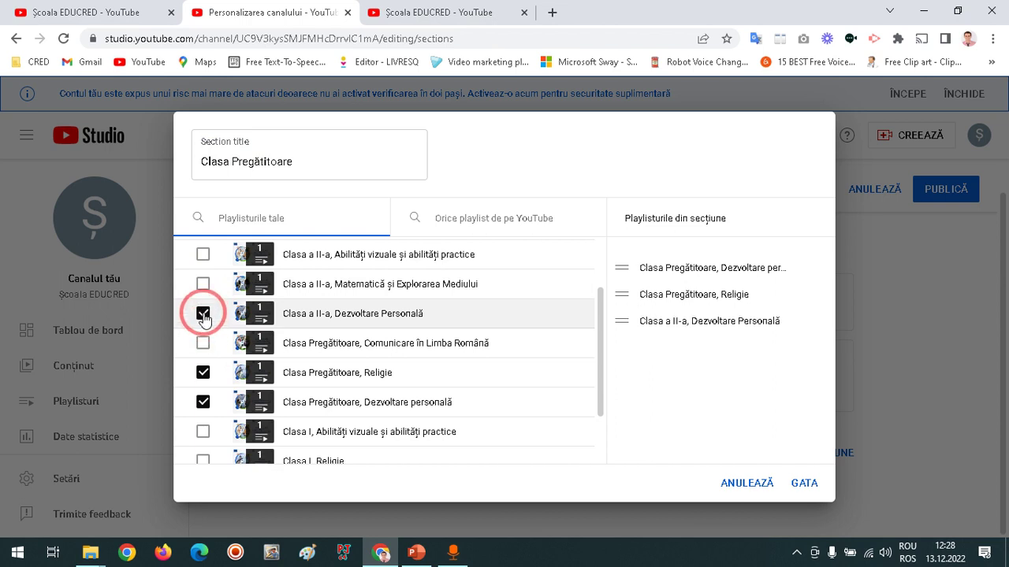
left_click(203, 313)
left_click(204, 343)
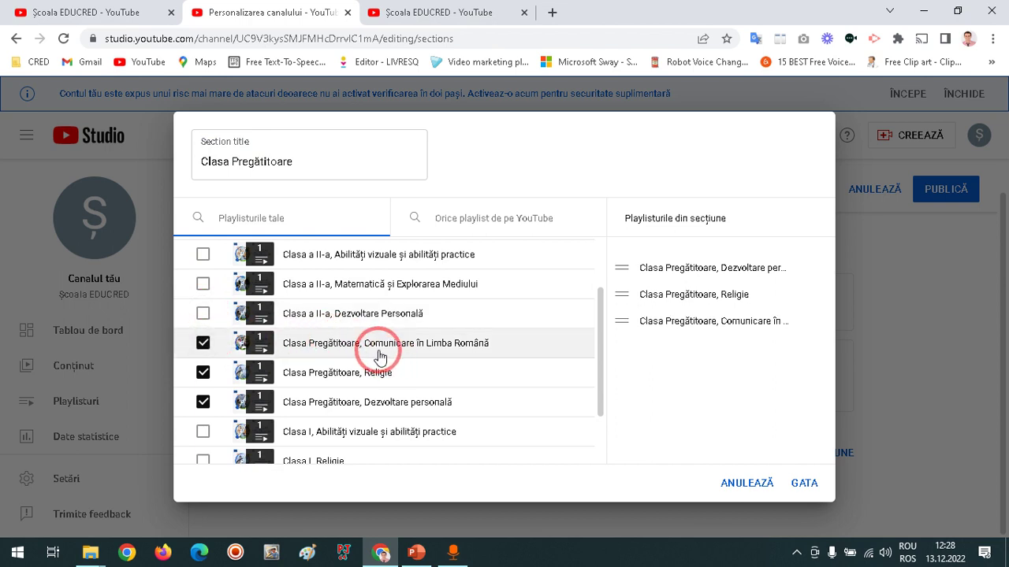
left_click(804, 484)
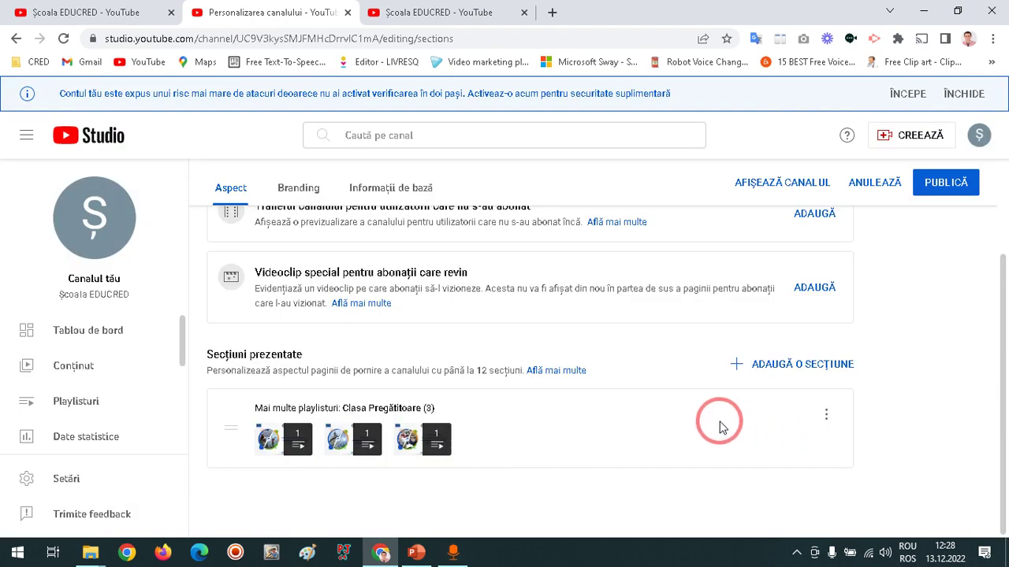
- Add a multiple-playlist section titled "Clasa I" with the Clasa I MEM, Dezvoltare Personală, Religie and Abilități vizuale și abilități practice playlists
left_click(804, 369)
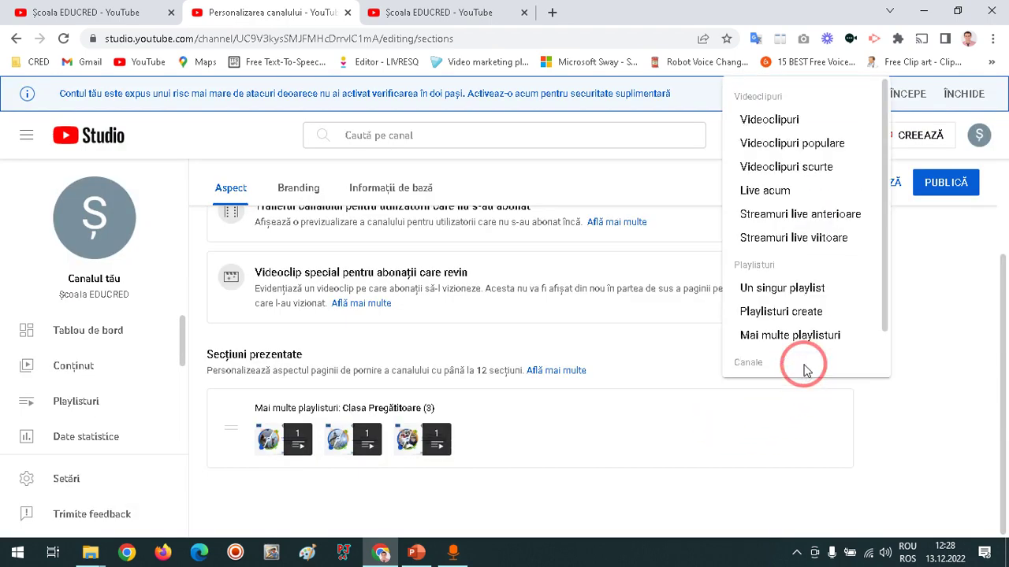
left_click(790, 336)
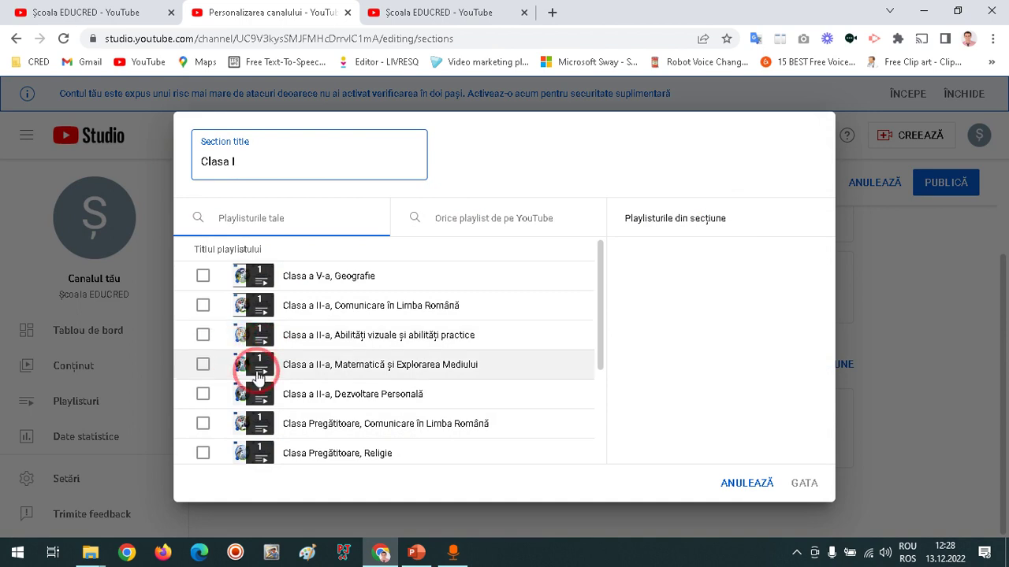
scroll(231, 389, "down", 3)
left_click(204, 448)
left_click(203, 420)
left_click(203, 389)
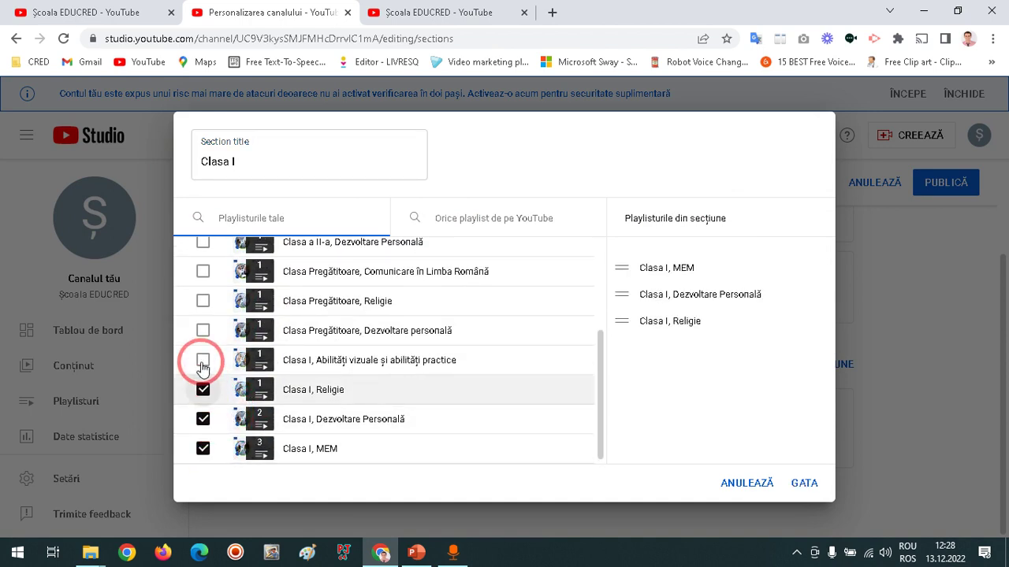
left_click(203, 360)
left_click(801, 487)
- Add a multiple-playlist section titled "Clasa a II-a" containing the four Clasa a II-a playlists, starting with Comunicare în Limba Română
left_click(862, 275)
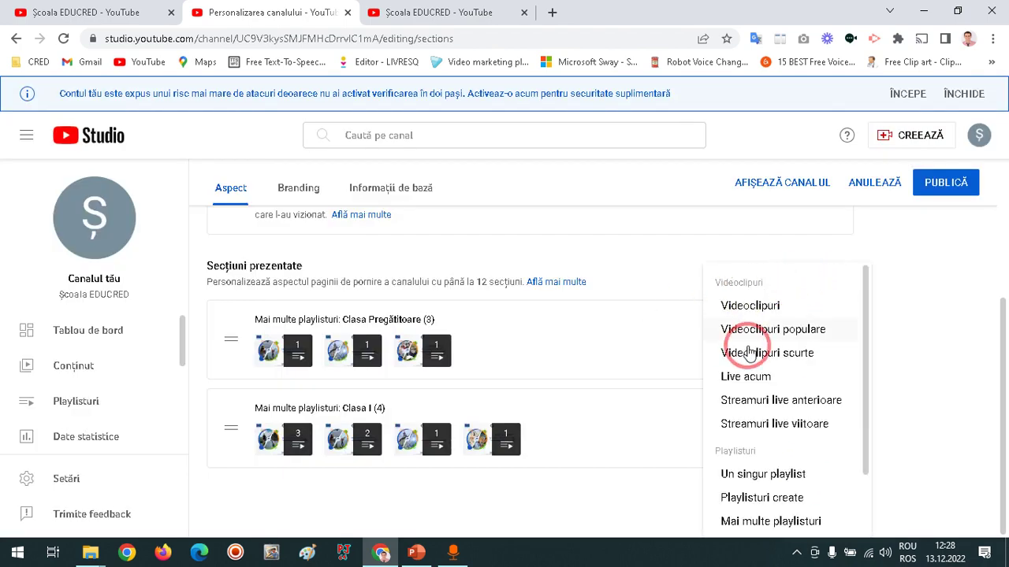
left_click(780, 523)
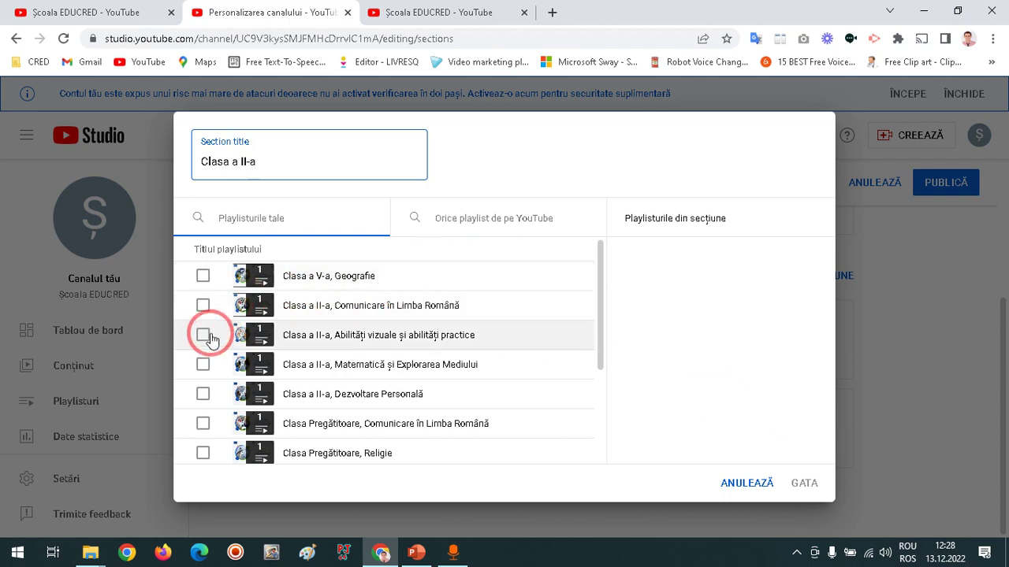
left_click(203, 306)
left_click(203, 335)
left_click(203, 364)
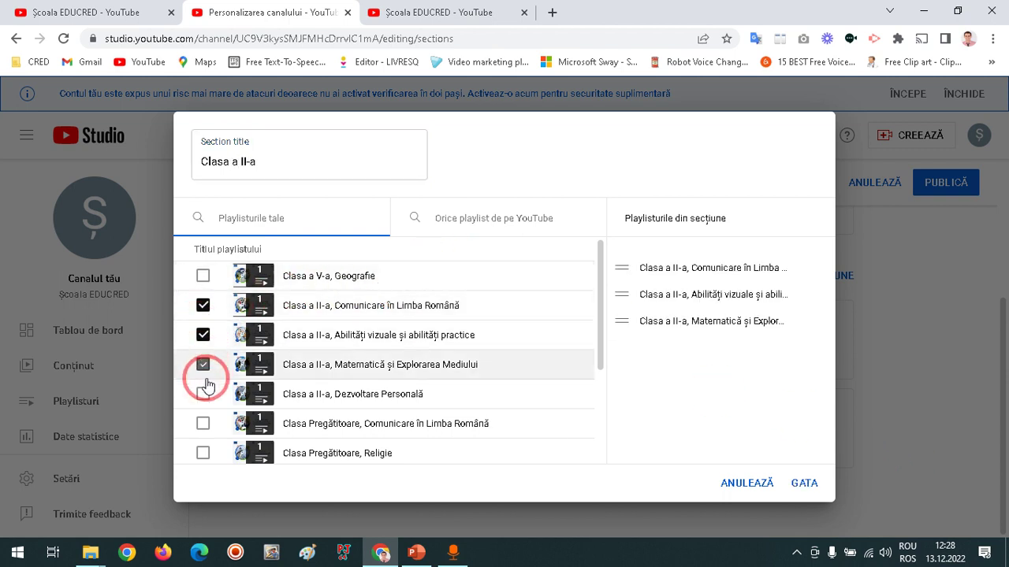
left_click(202, 394)
left_click(804, 483)
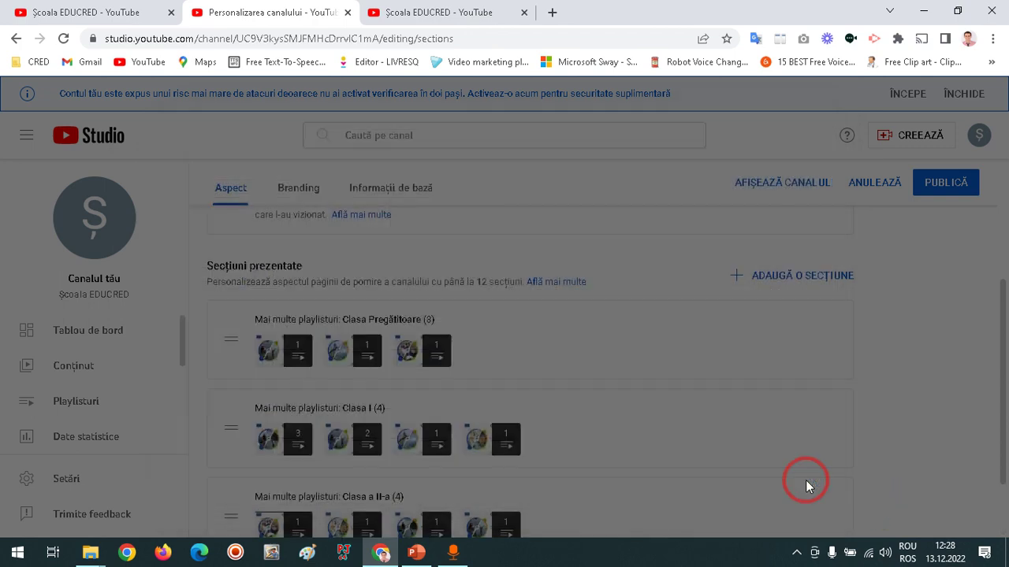
- Add a multiple-playlist section titled "Clasa a V-a" containing the "Clasa a V-a, Geografie" playlist
left_click(750, 420)
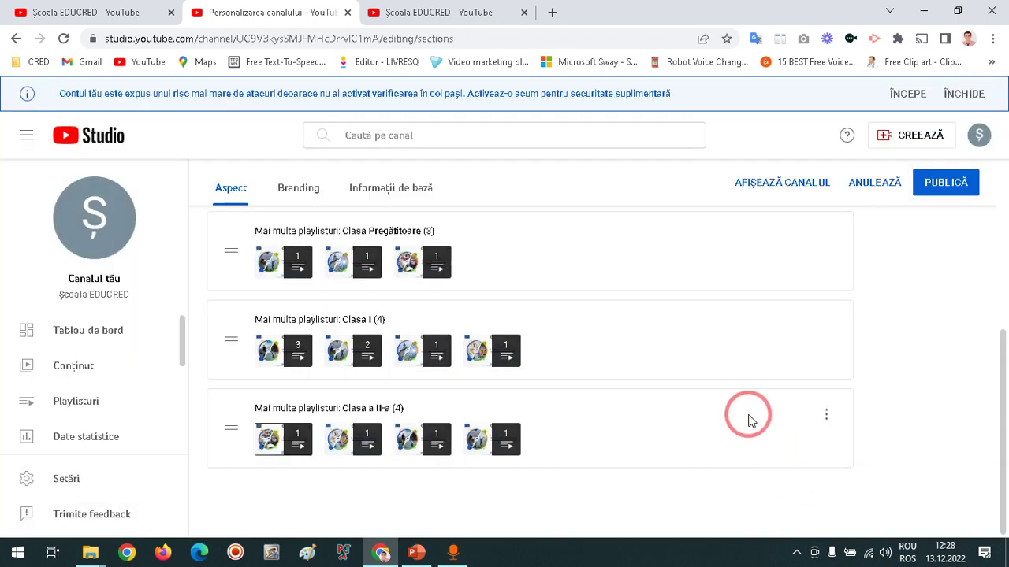
scroll(781, 369, "up", 3)
scroll(795, 354, "down", 1)
left_click(796, 340)
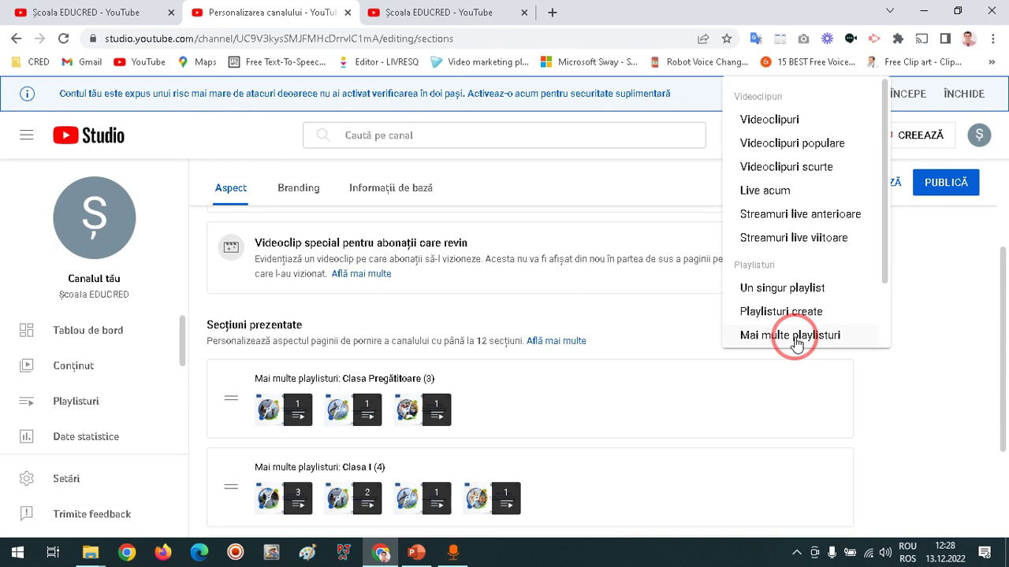
left_click(798, 337)
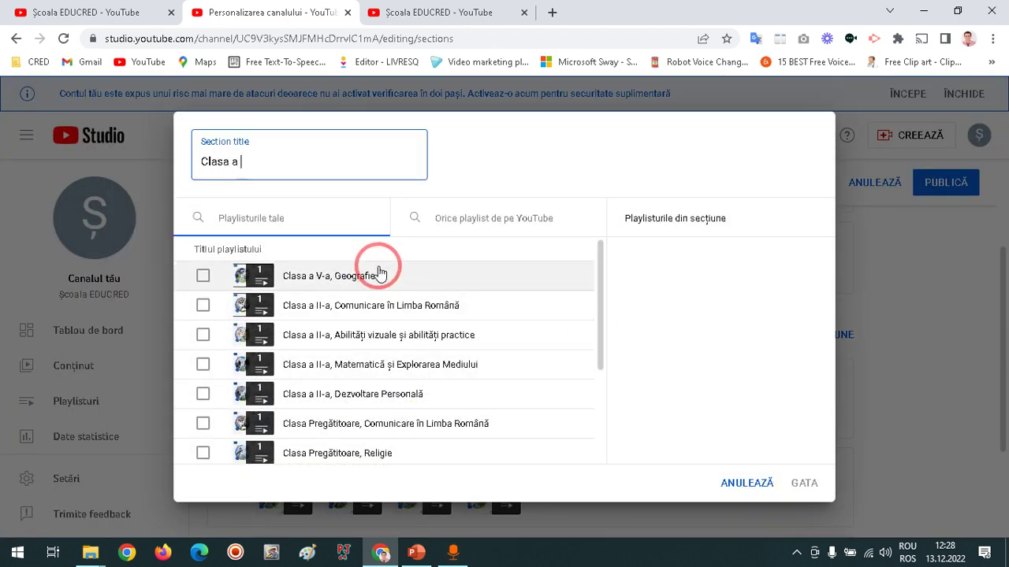
left_click(202, 276)
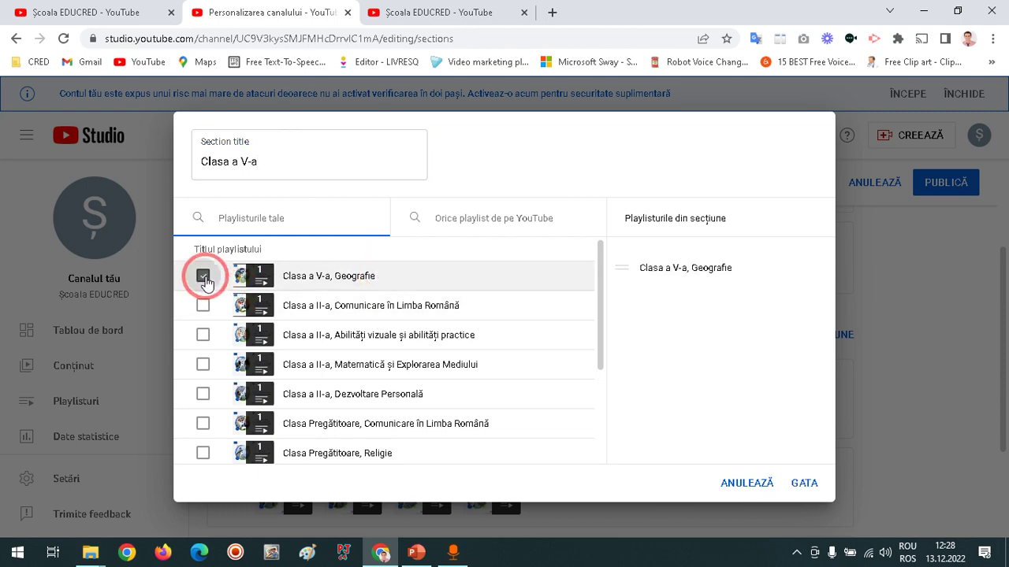
left_click(799, 483)
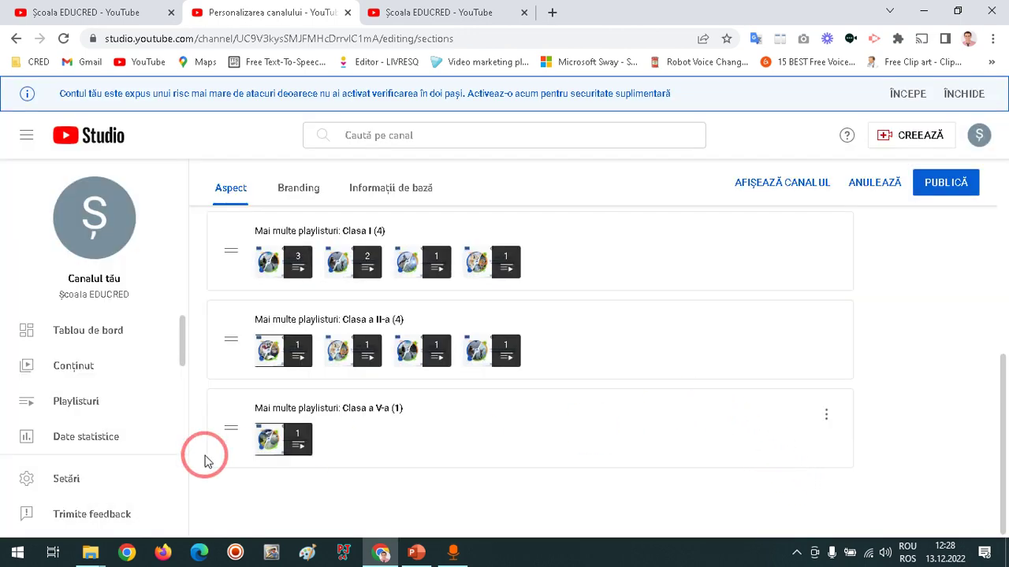
- Move the "Clasa a V-a" section above "Clasa a II-a", and restore the sections' original order
left_click_drag(230, 430, 245, 298)
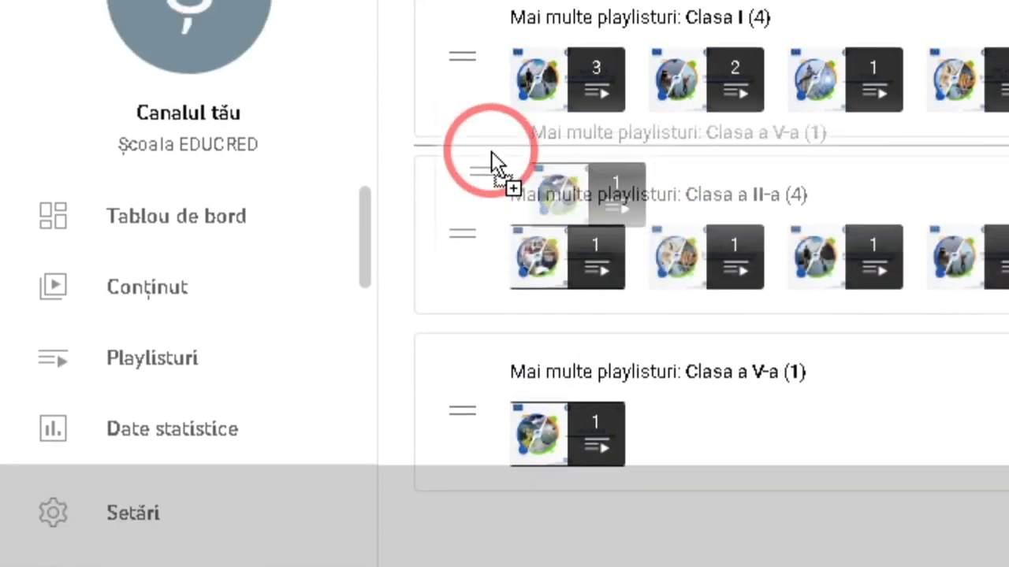
left_click_drag(491, 152, 493, 193)
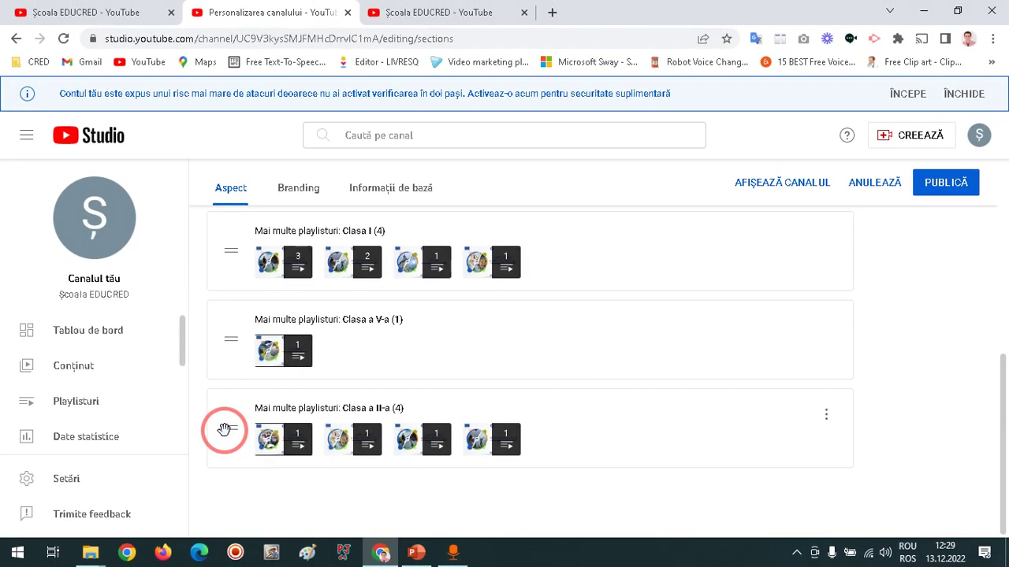
left_click_drag(224, 429, 234, 320)
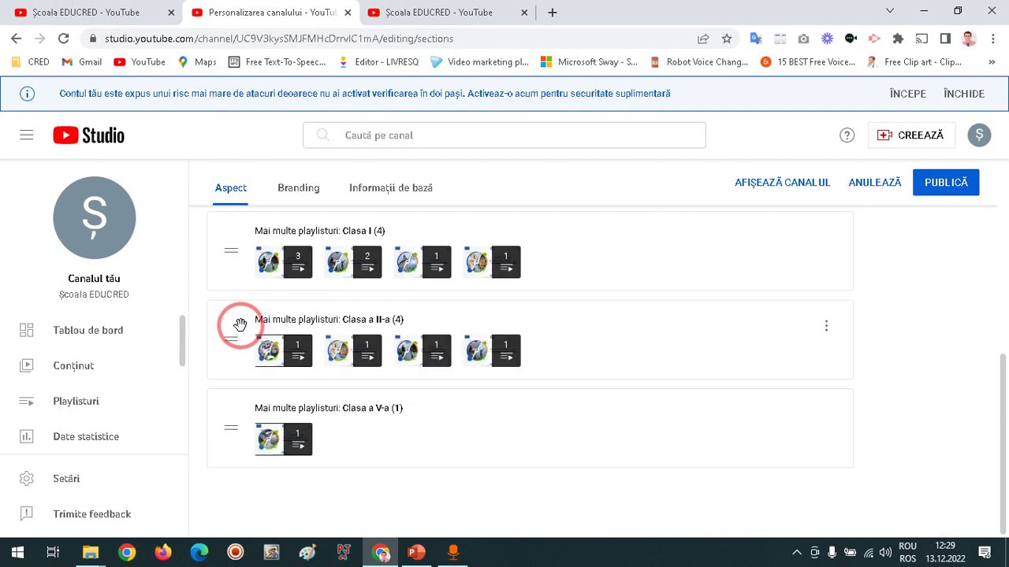
scroll(522, 352, "up", 1)
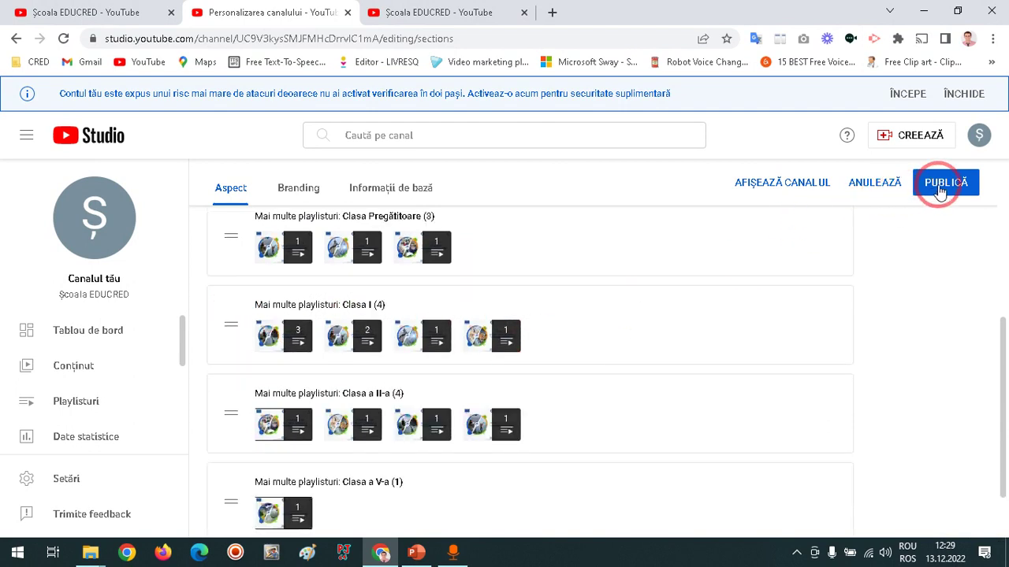
- Publish the channel layout changes and open the public channel page
left_click(906, 197)
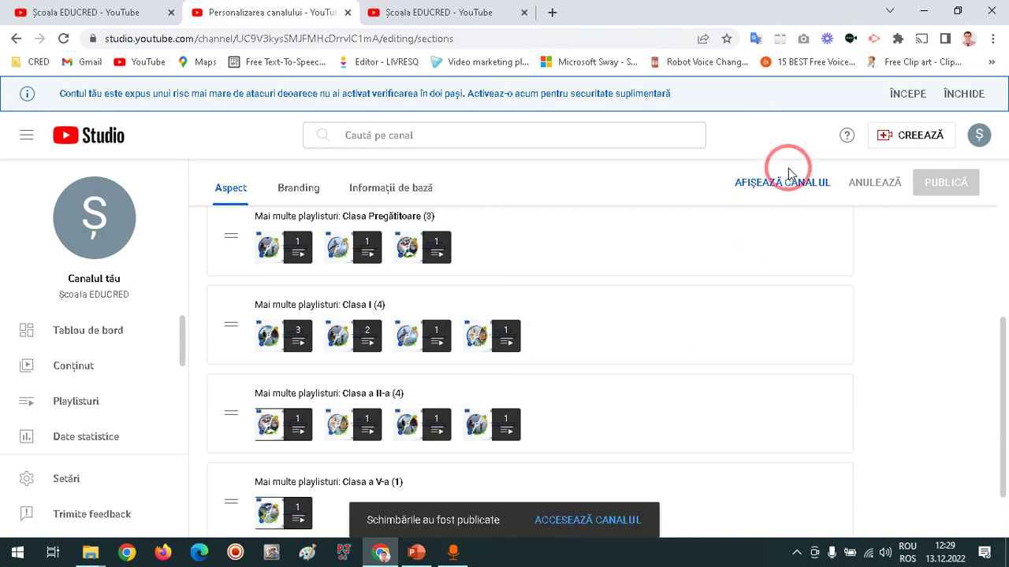
left_click(783, 182)
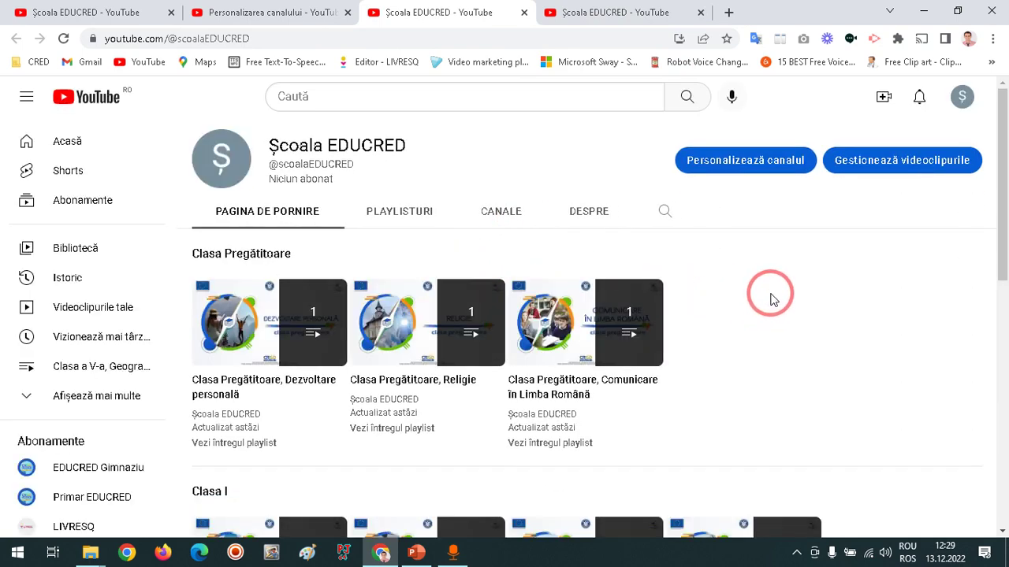
- Review the channel home page's playlist sections from Clasa Pregătitoare through Clasa I and Clasa a II-a to Clasa a V-a
scroll(694, 315, "down", 1)
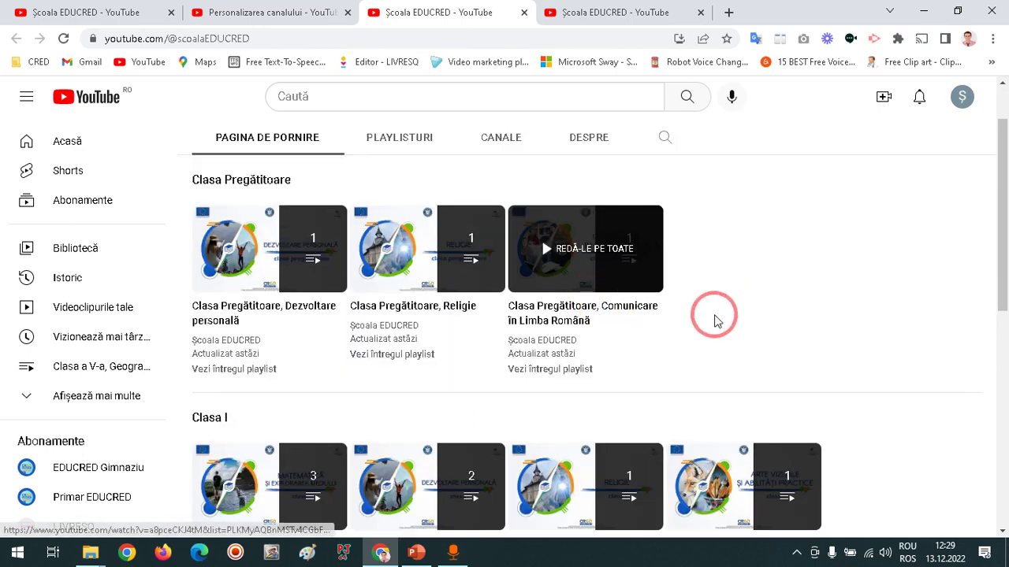
scroll(715, 319, "down", 1)
scroll(671, 313, "up", 2)
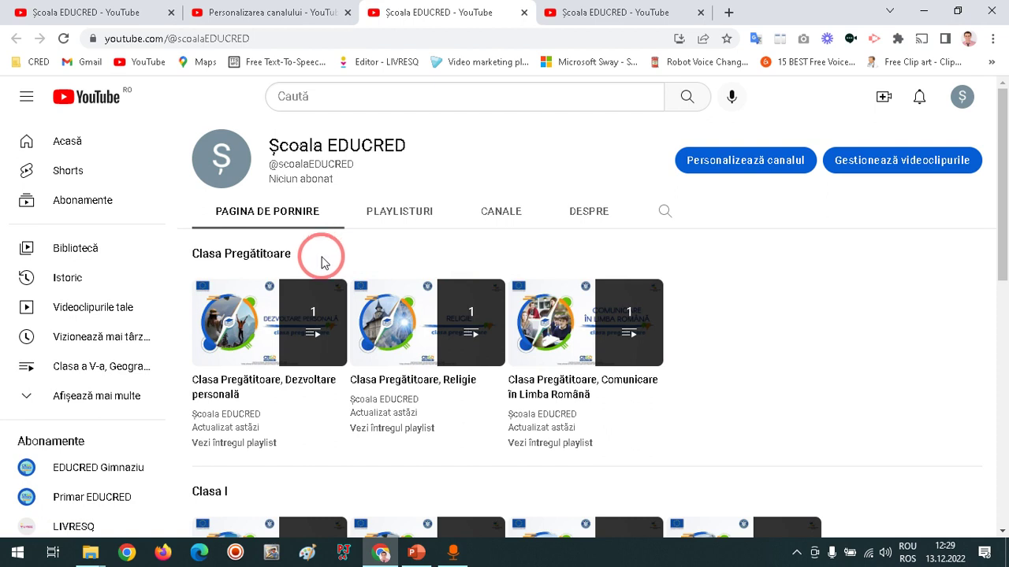
left_click(307, 315)
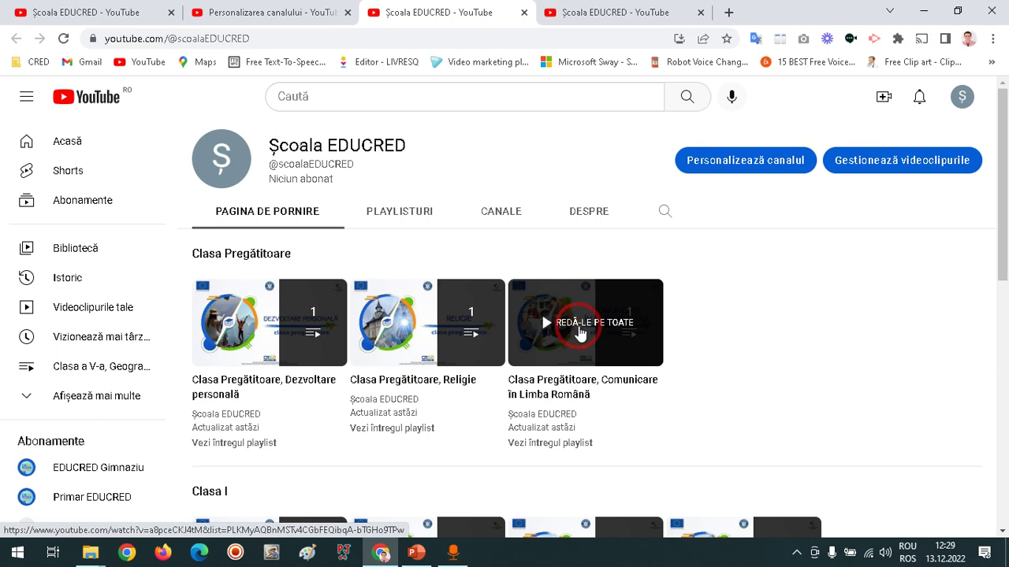
scroll(761, 331, "down", 1)
scroll(762, 330, "down", 2)
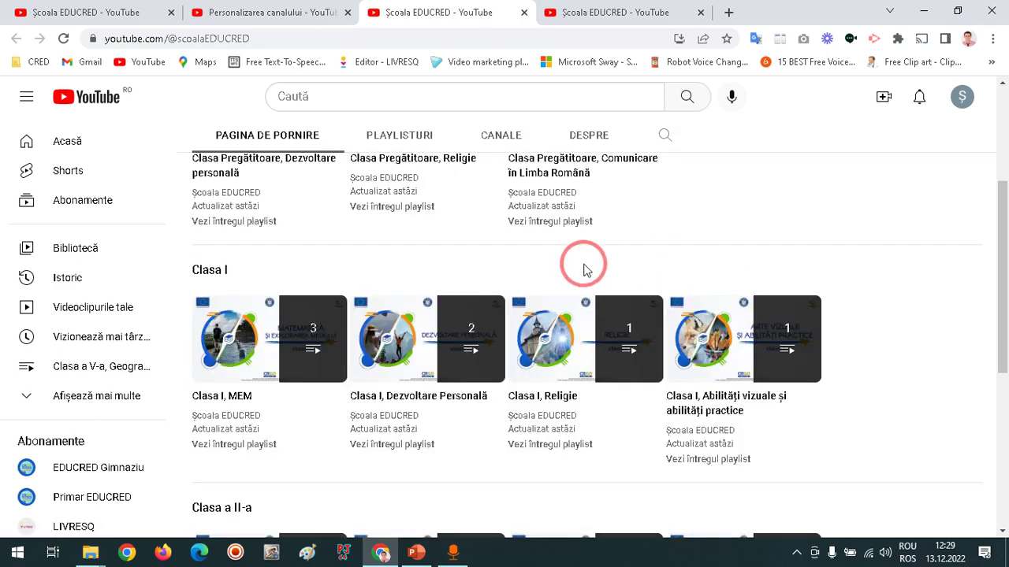
scroll(873, 350, "down", 1)
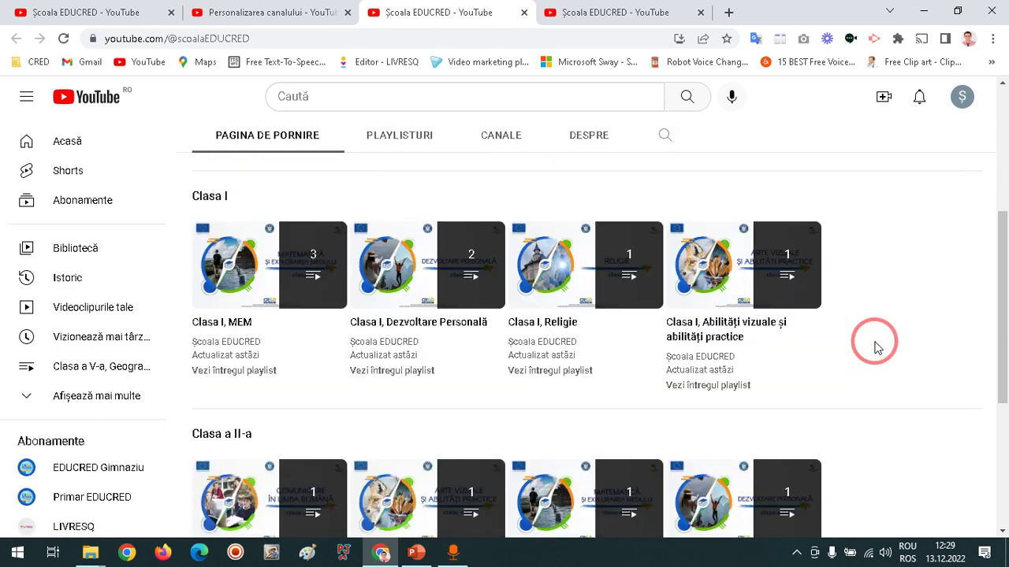
scroll(877, 347, "down", 2)
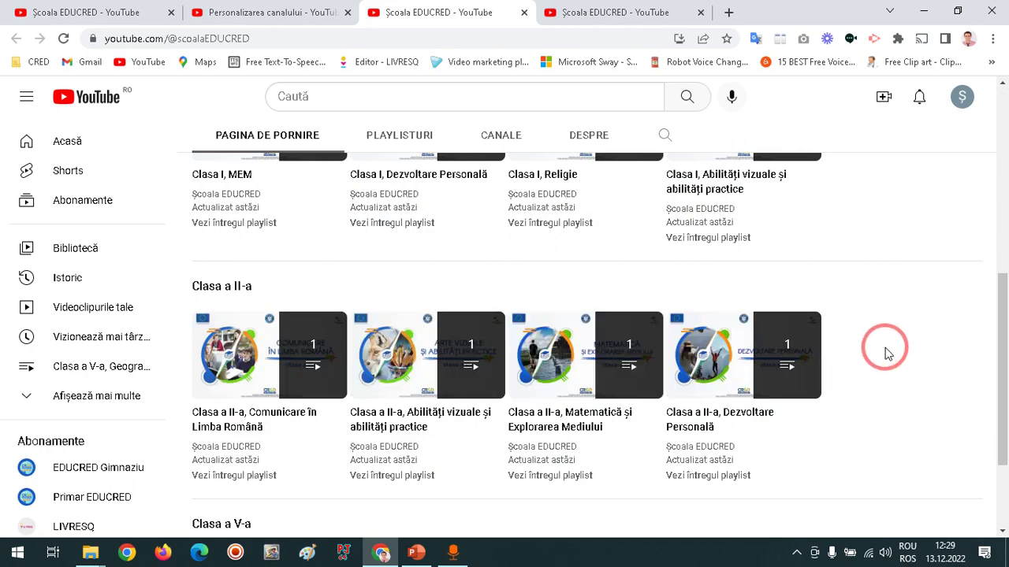
scroll(883, 354, "down", 2)
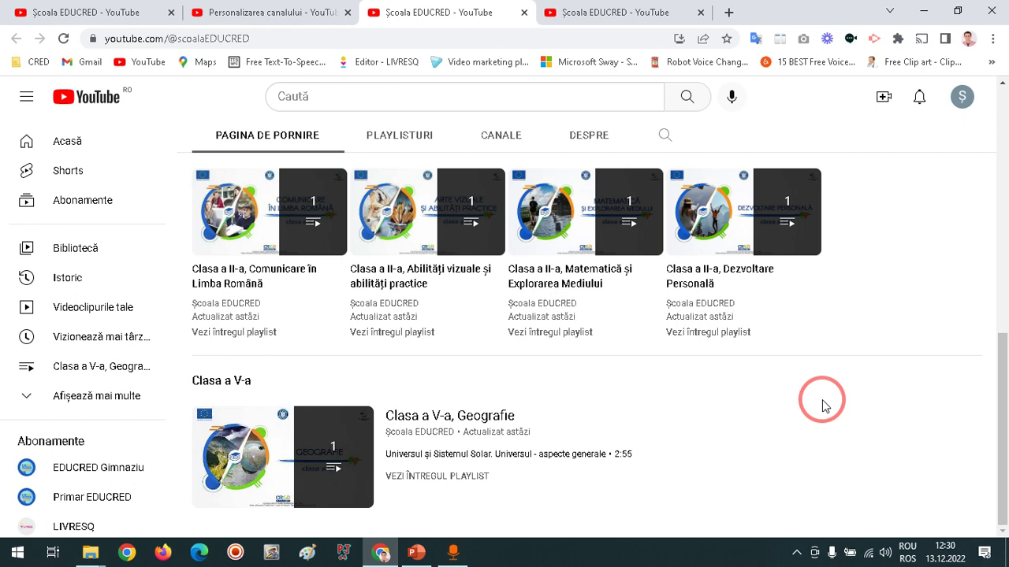
scroll(823, 406, "up", 2)
scroll(835, 410, "up", 3)
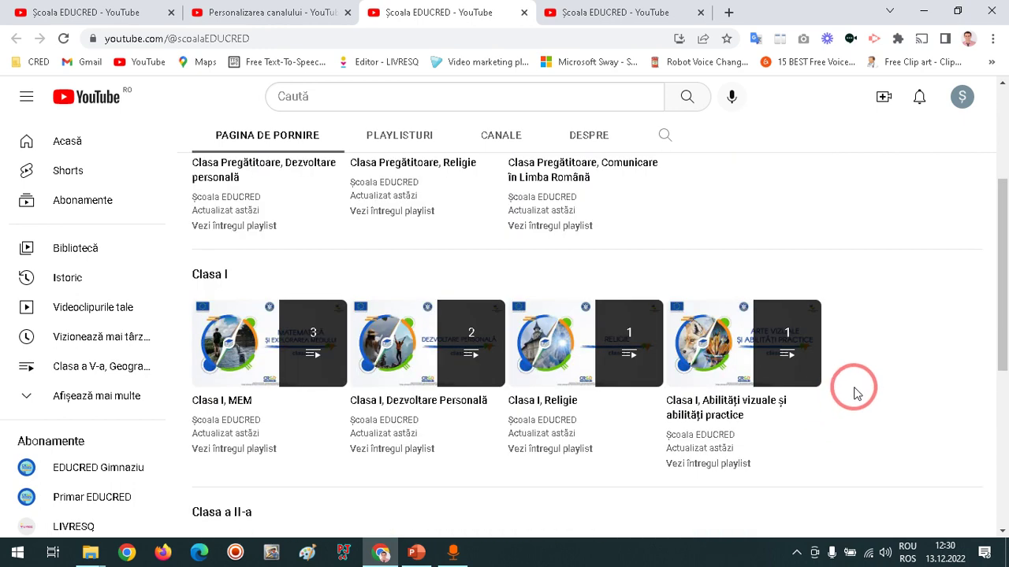
scroll(857, 394, "up", 2)
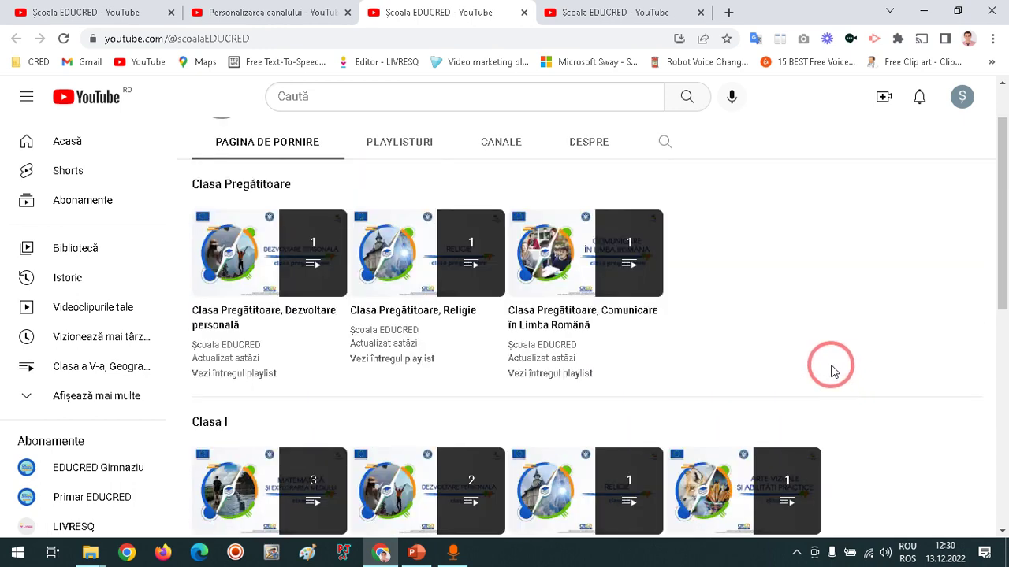
scroll(834, 371, "down", 2)
scroll(836, 372, "up", 3)
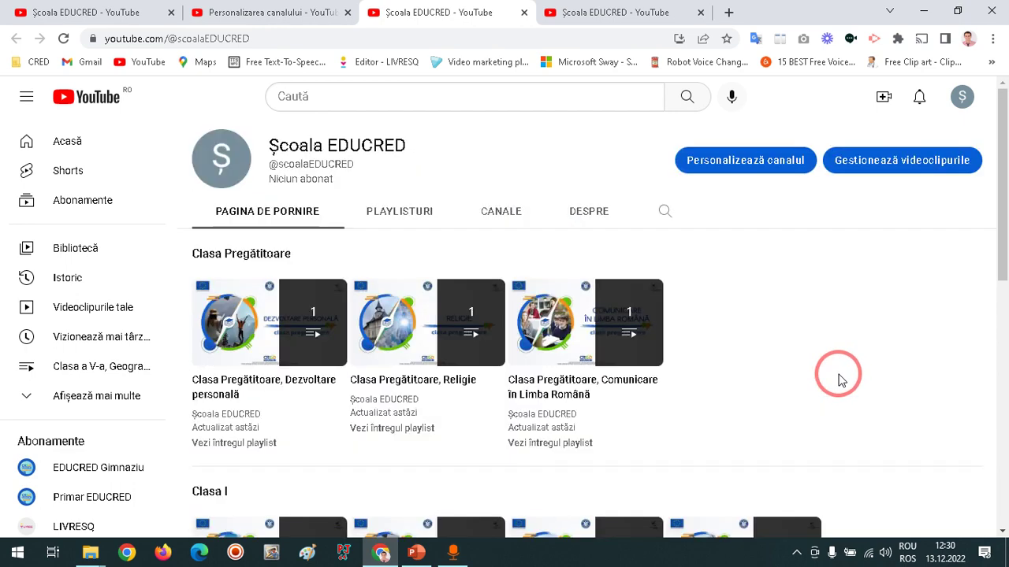